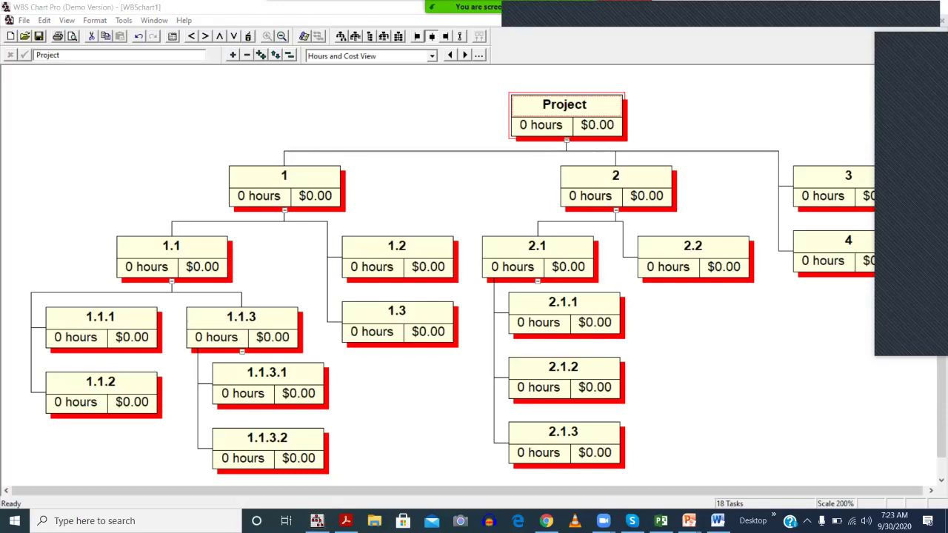
pyautogui.moveTo(272, 191)
pyautogui.mouseDown()
pyautogui.moveTo(257, 186)
pyautogui.moveTo(238, 207)
pyautogui.moveTo(291, 193)
pyautogui.moveTo(273, 184)
pyautogui.mouseUp()
pyautogui.moveTo(333, 185)
pyautogui.mouseDown()
pyautogui.moveTo(308, 184)
pyautogui.moveTo(303, 207)
pyautogui.moveTo(333, 188)
pyautogui.mouseUp()
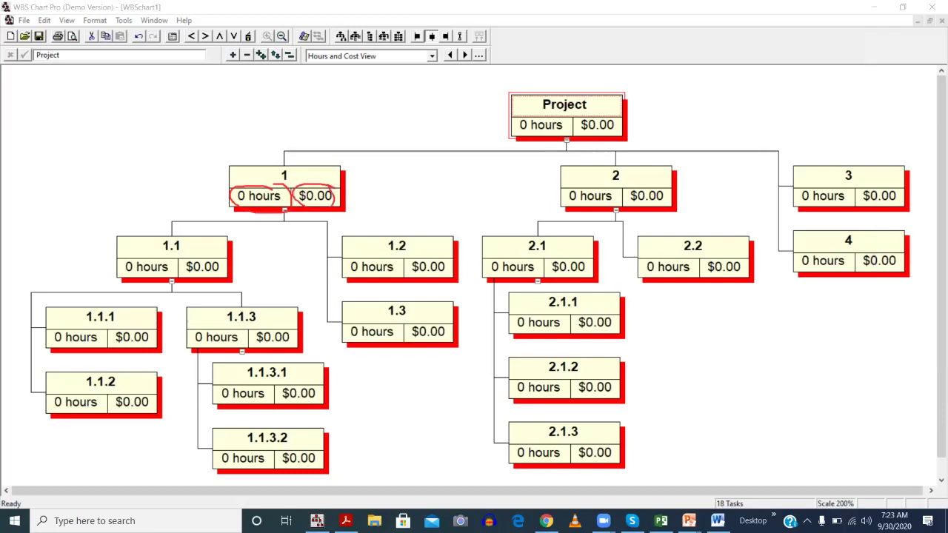
pyautogui.moveTo(246, 186)
pyautogui.mouseDown()
pyautogui.moveTo(282, 168)
pyautogui.moveTo(317, 168)
pyautogui.mouseUp()
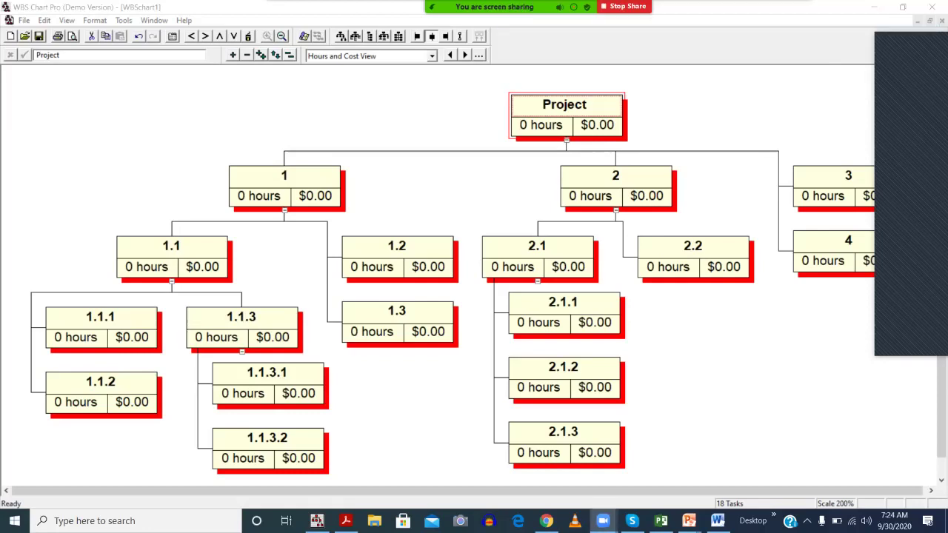
pyautogui.click(566, 105)
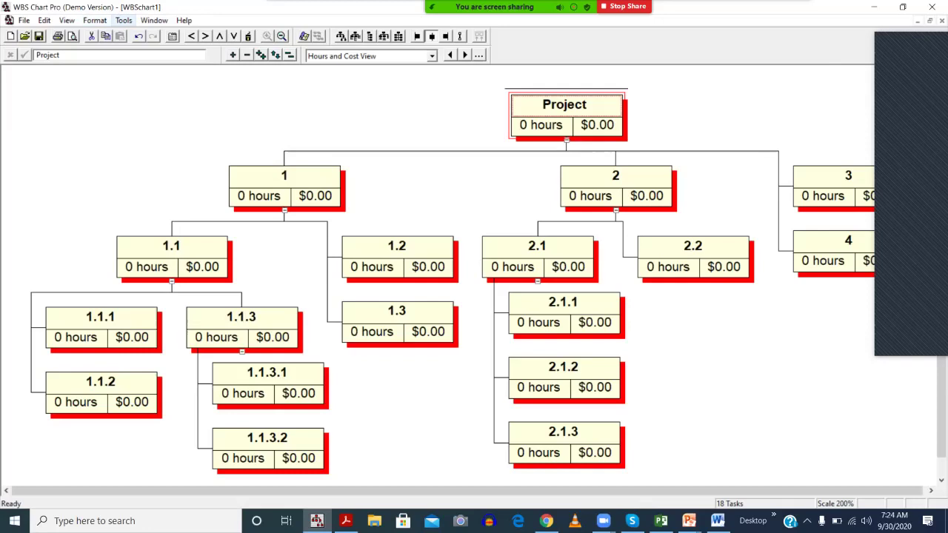
pyautogui.click(123, 20)
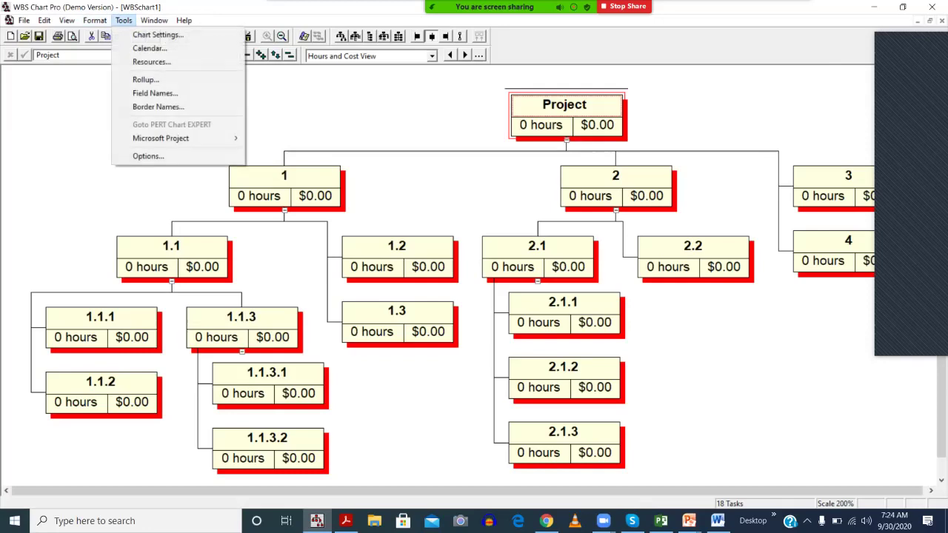
pyautogui.moveTo(178, 137)
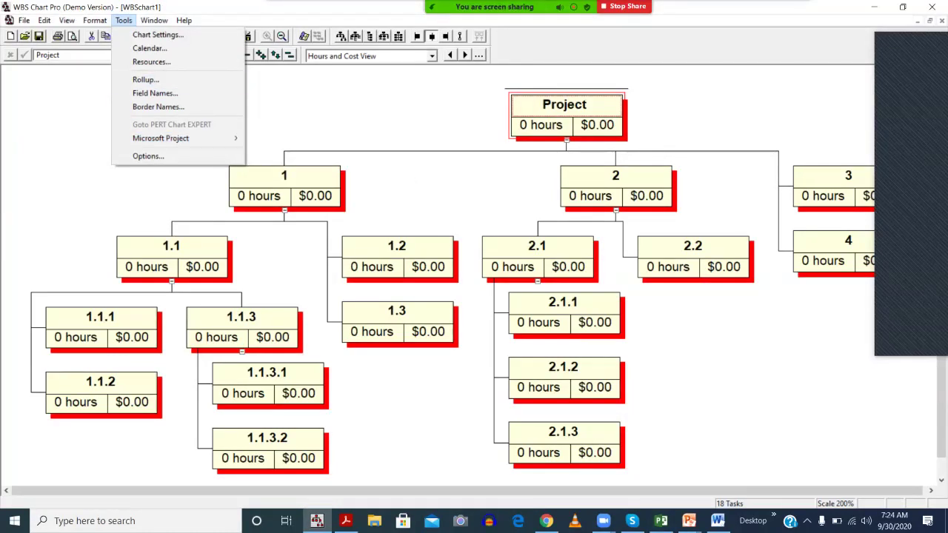
# - Switch to Microsoft Project and select task 1 near the start of the task list
pyautogui.click(662, 521)
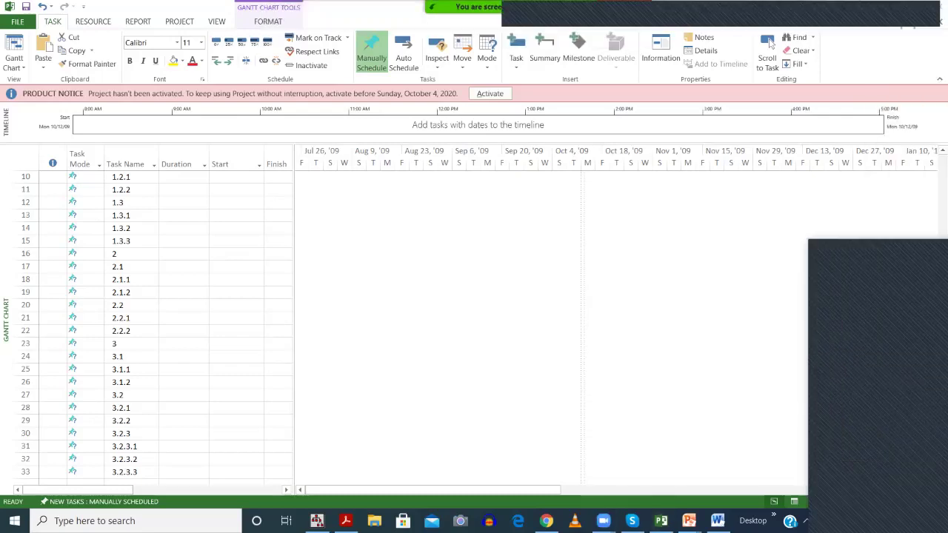
pyautogui.scroll(2, 152, 327)
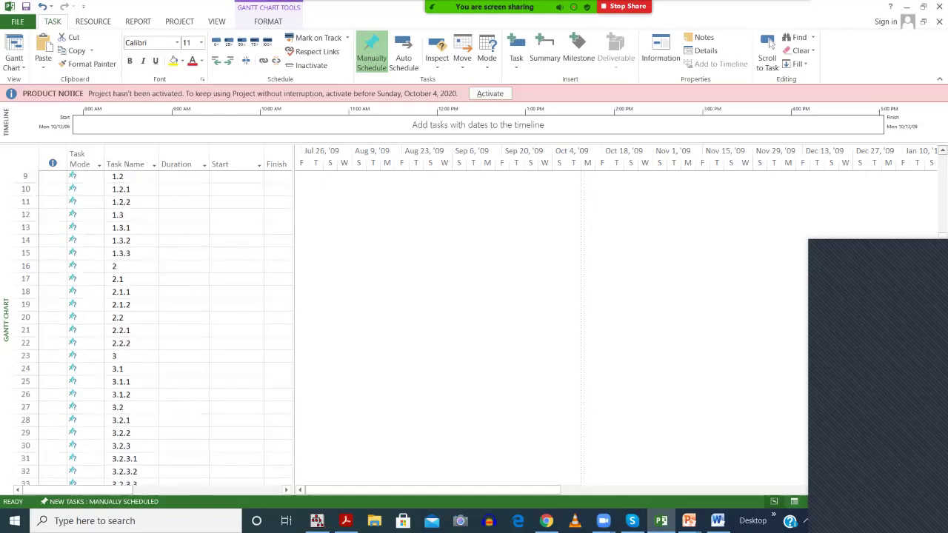
pyautogui.scroll(2, 148, 325)
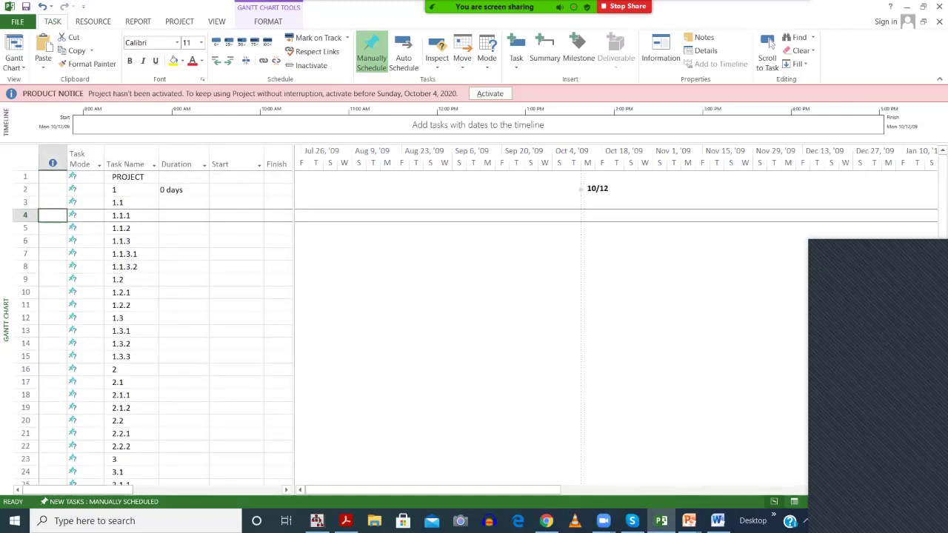
pyautogui.click(130, 177)
pyautogui.click(129, 190)
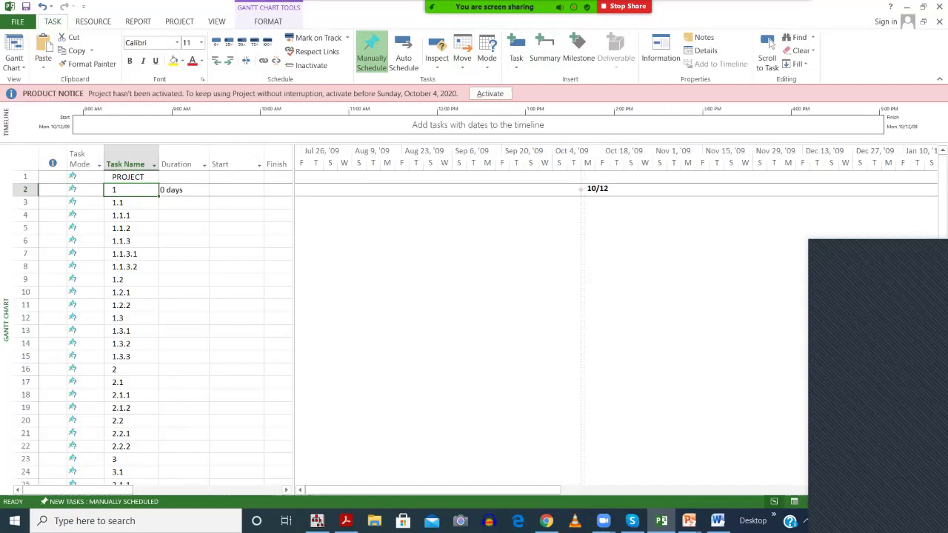
pyautogui.hotkey('alt', 'Tab')
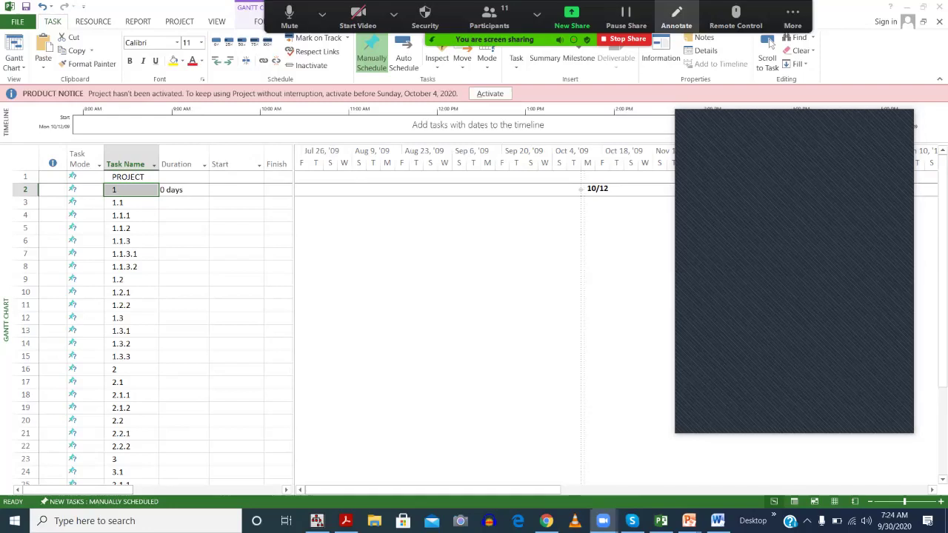
pyautogui.click(676, 17)
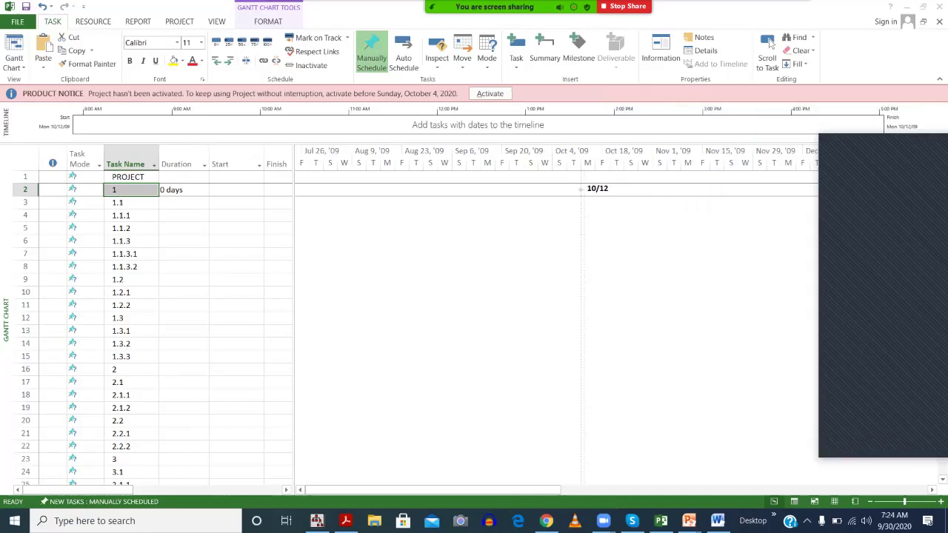
# - Indent tasks 1.1 through 1.3.3 one level so they become subtasks of task 1
pyautogui.press('Down')
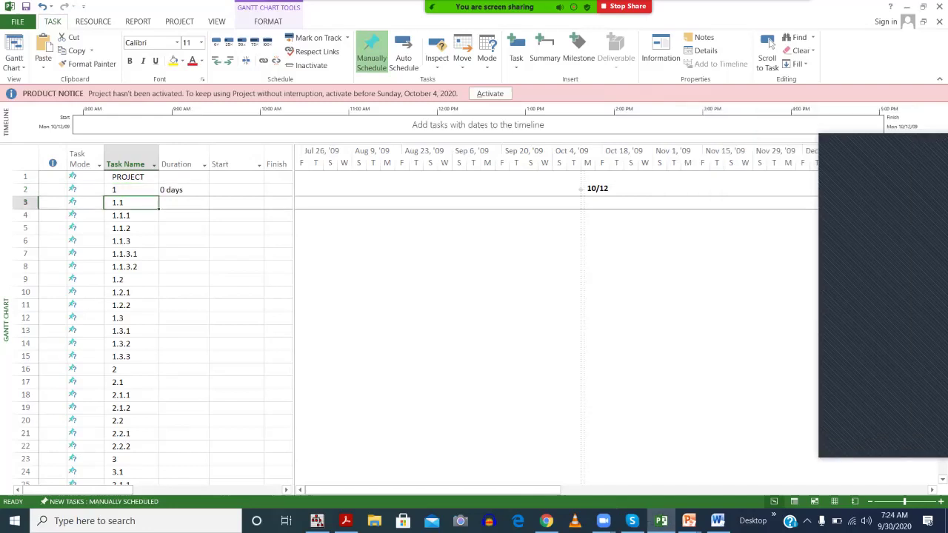
pyautogui.hotkey('shift', 'Down')
pyautogui.hotkey('shift', 'Down')
pyautogui.hotkey('shift', 'Down')
pyautogui.hotkey('shift', 'Down')
pyautogui.hotkey('shift', 'Down')
pyautogui.hotkey('shift', 'Down')
pyautogui.hotkey('shift', 'Down')
pyautogui.hotkey('shift', 'Down')
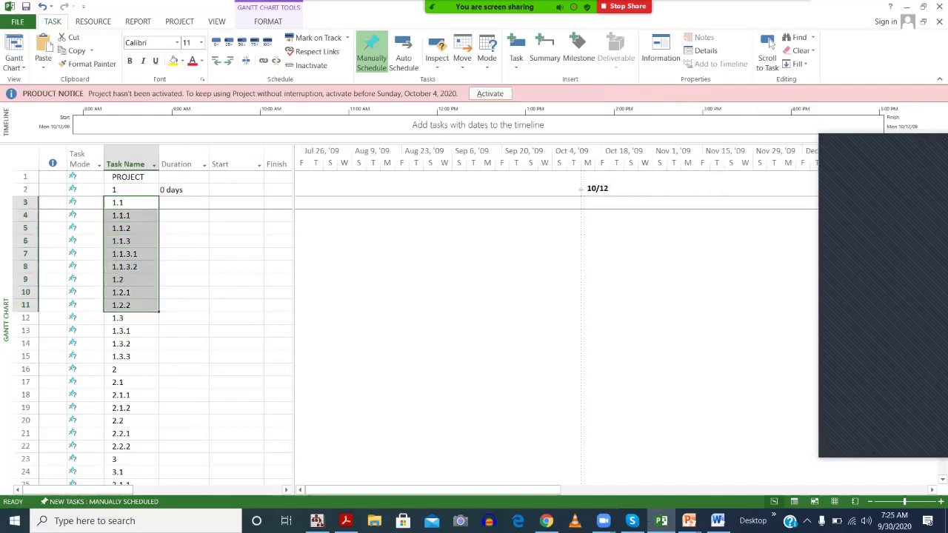
pyautogui.hotkey('shift', 'Down')
pyautogui.hotkey('shift', 'Down')
pyautogui.hotkey('shift', 'Down')
pyautogui.hotkey('shift', 'Down')
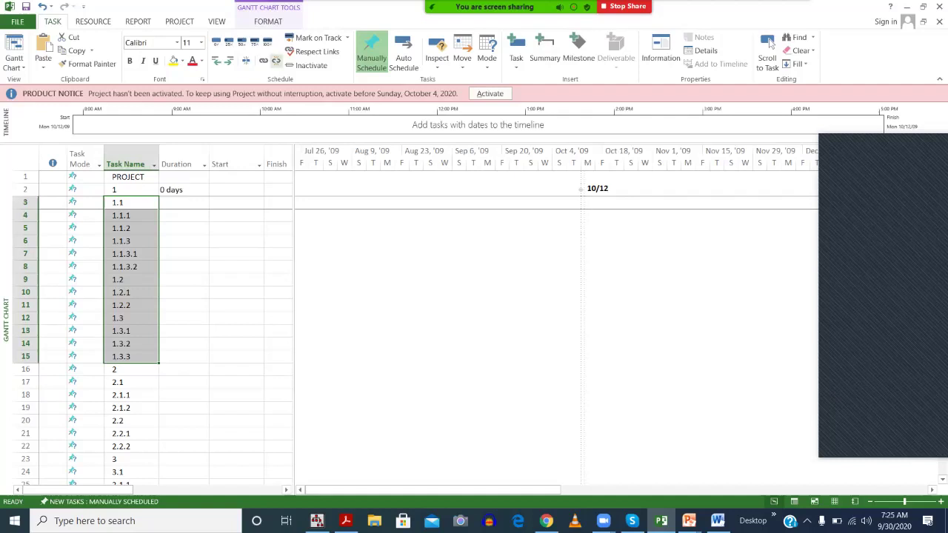
pyautogui.hotkey('alt', 'shift', 'Right')
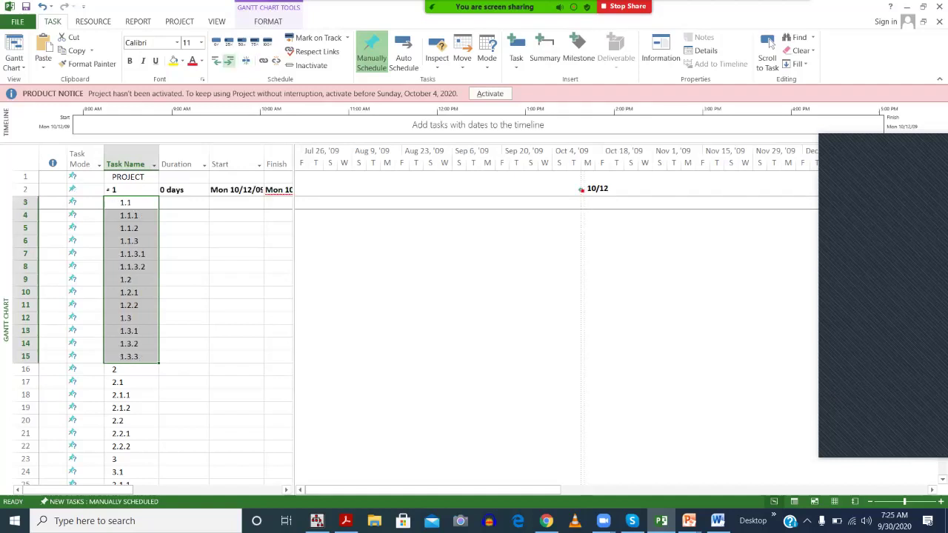
pyautogui.click(234, 293)
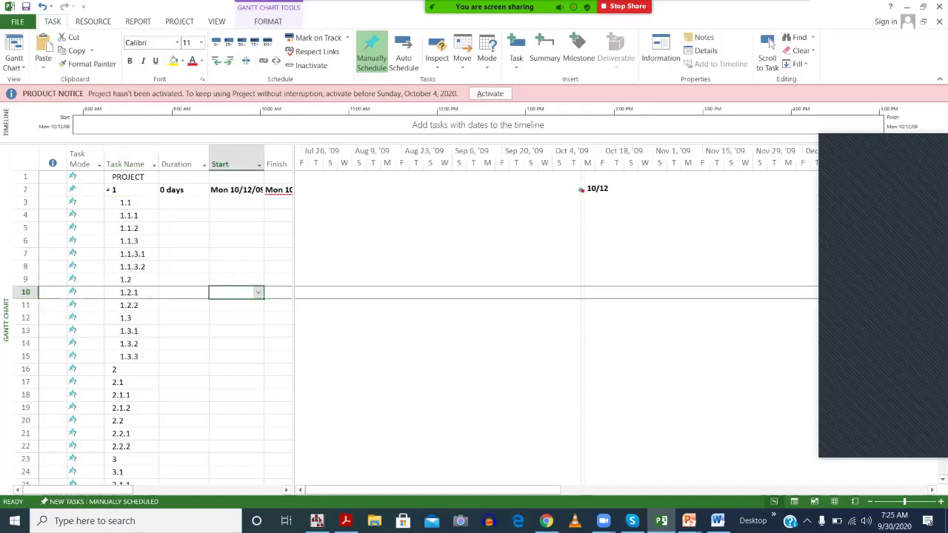
# - Indent tasks 1.1.1, 1.1.2 and 1.1.3 one level so they become subtasks of task 1.1
pyautogui.click(132, 203)
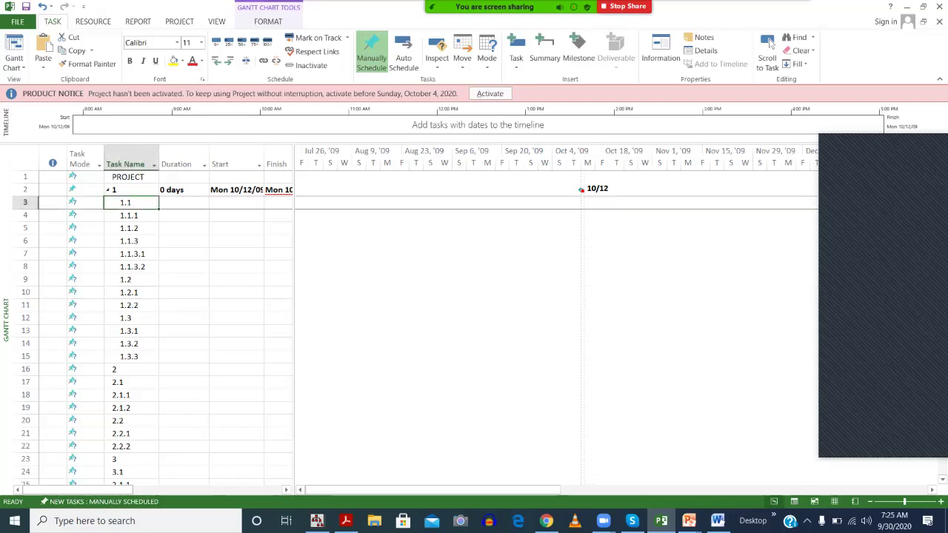
pyautogui.press('Down')
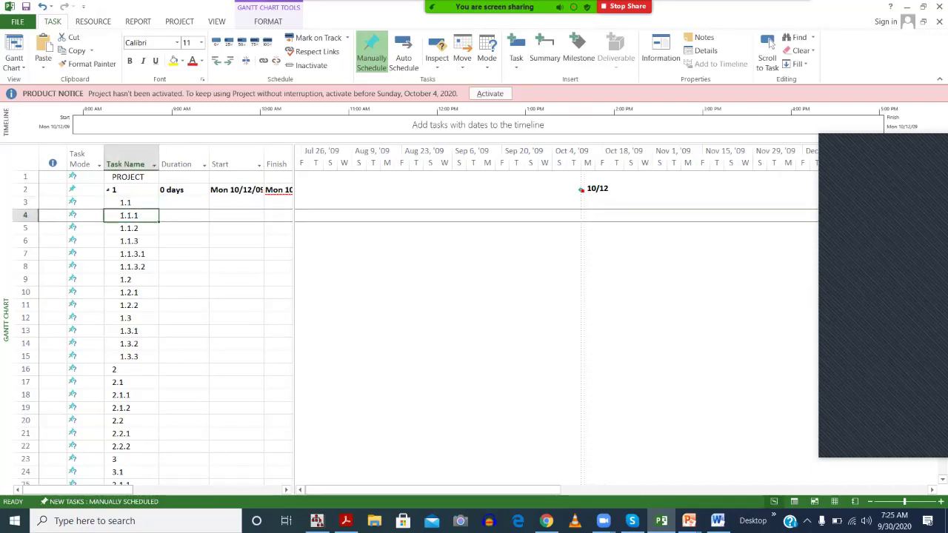
pyautogui.hotkey('shift', 'Down')
pyautogui.hotkey('shift', 'Down')
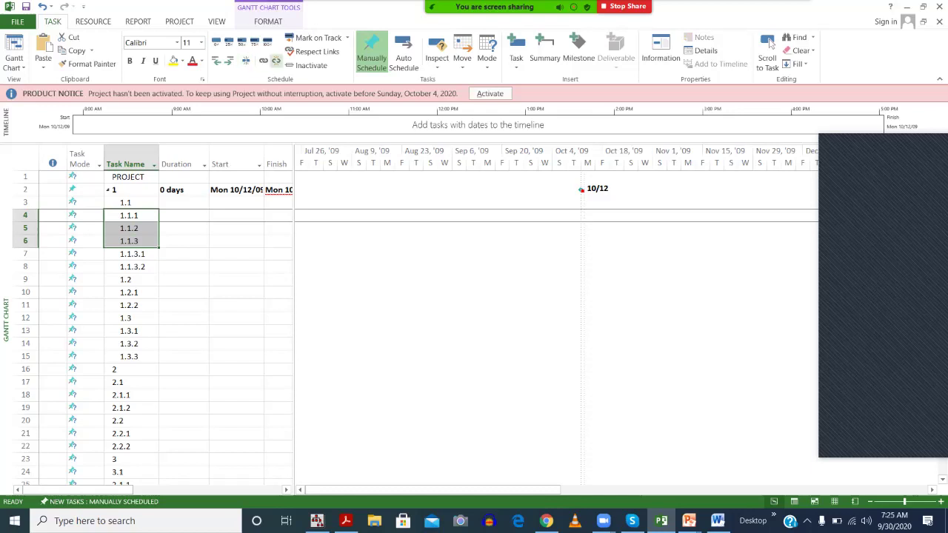
pyautogui.click(228, 61)
pyautogui.hotkey('alt', 'shift', 'Right')
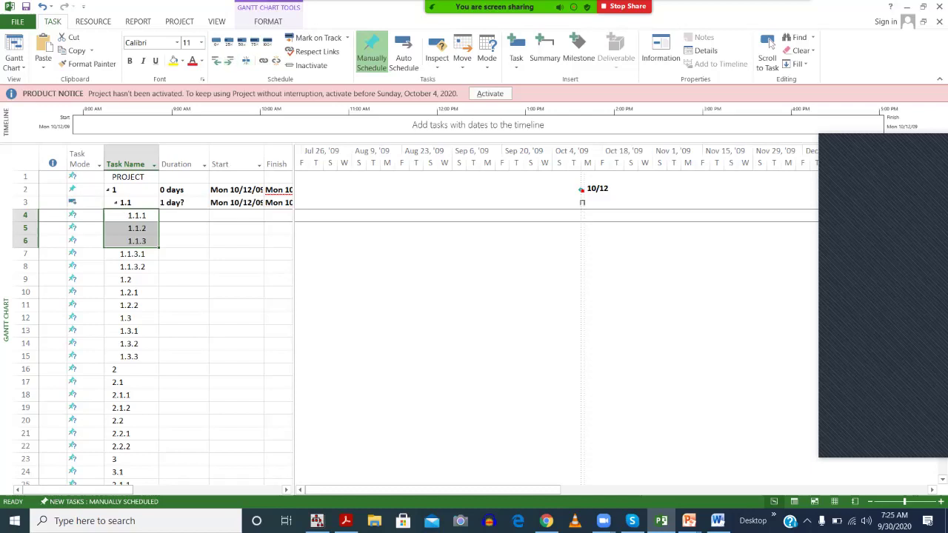
# - Indent tasks 1.1.3.1 and 1.1.3.2 two levels so they become subtasks of task 1.1.3
pyautogui.press('Down')
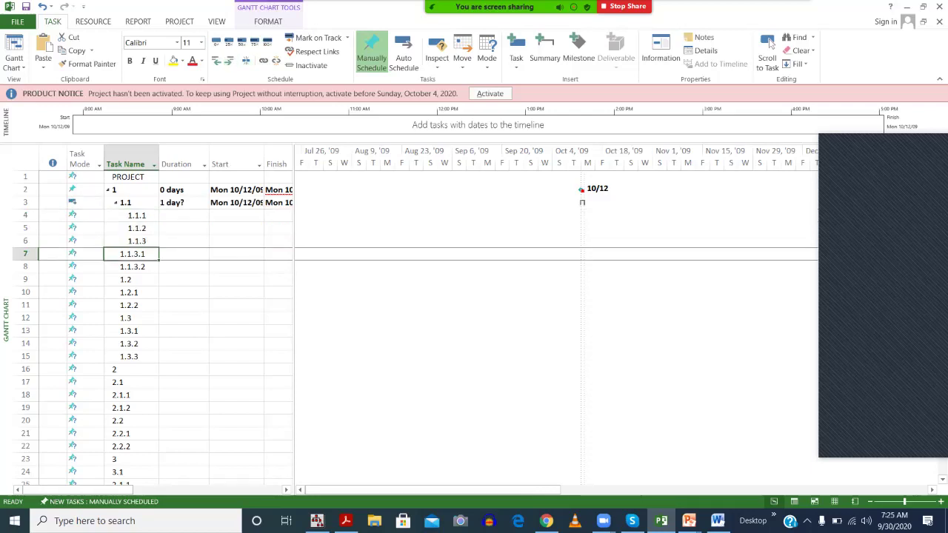
pyautogui.hotkey('shift', 'Down')
pyautogui.hotkey('shift', 'Down')
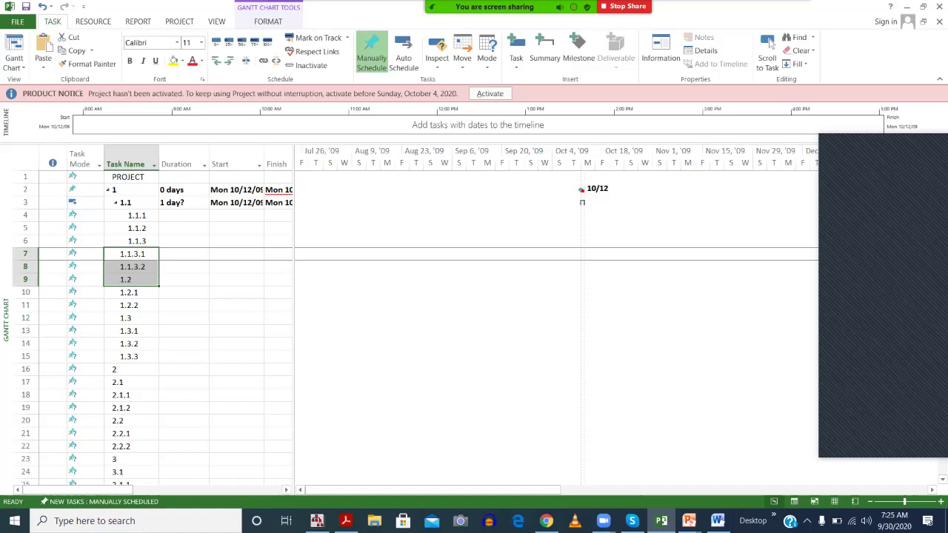
pyautogui.hotkey('shift', 'Up')
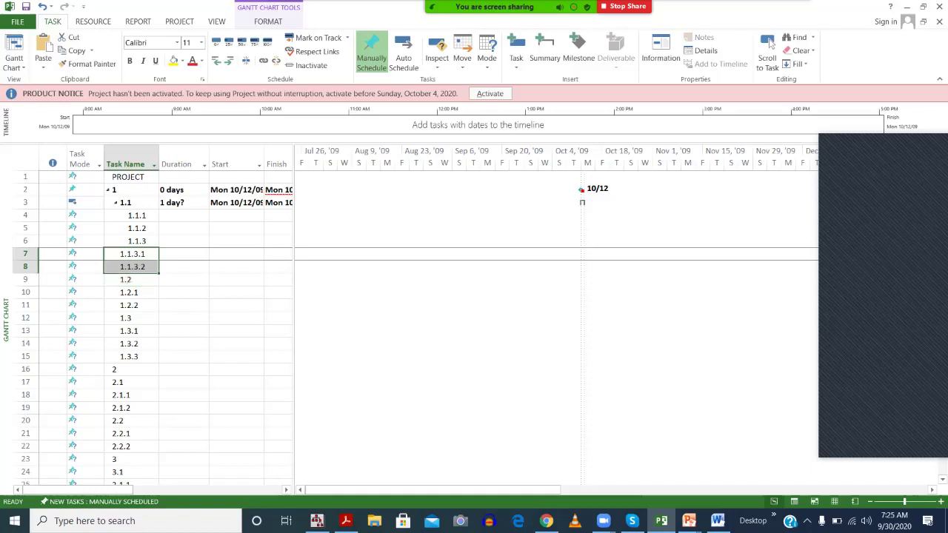
pyautogui.hotkey('alt', 'shift', 'Right')
pyautogui.hotkey('alt', 'shift', 'Right')
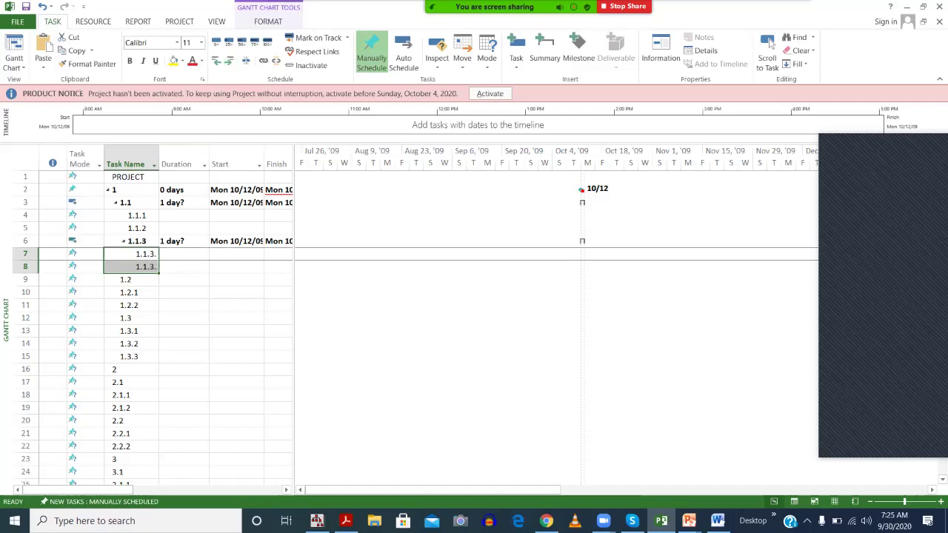
# - Indent tasks 1.2.1 and 1.2.2 one level so they become subtasks of task 1.2
pyautogui.press('Down')
pyautogui.press('Down')
pyautogui.press('Down')
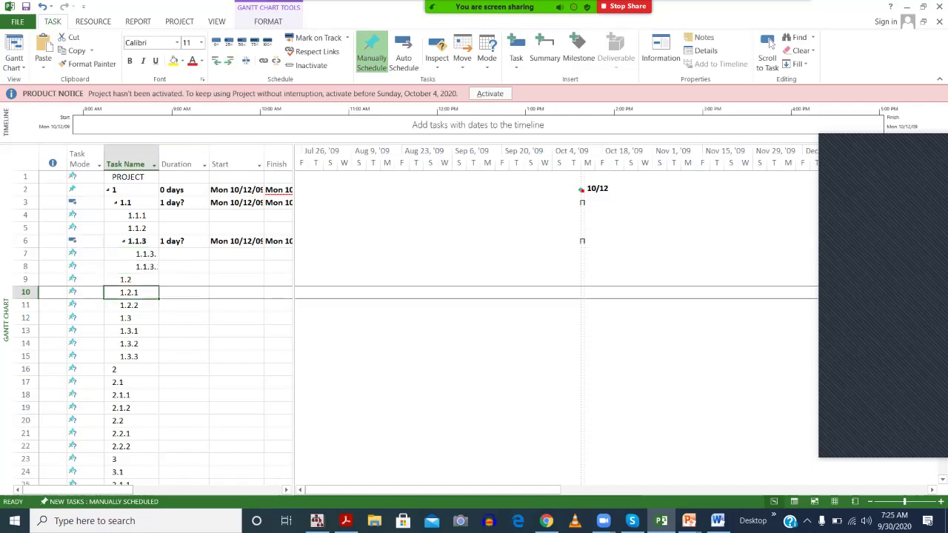
pyautogui.hotkey('shift', 'Down')
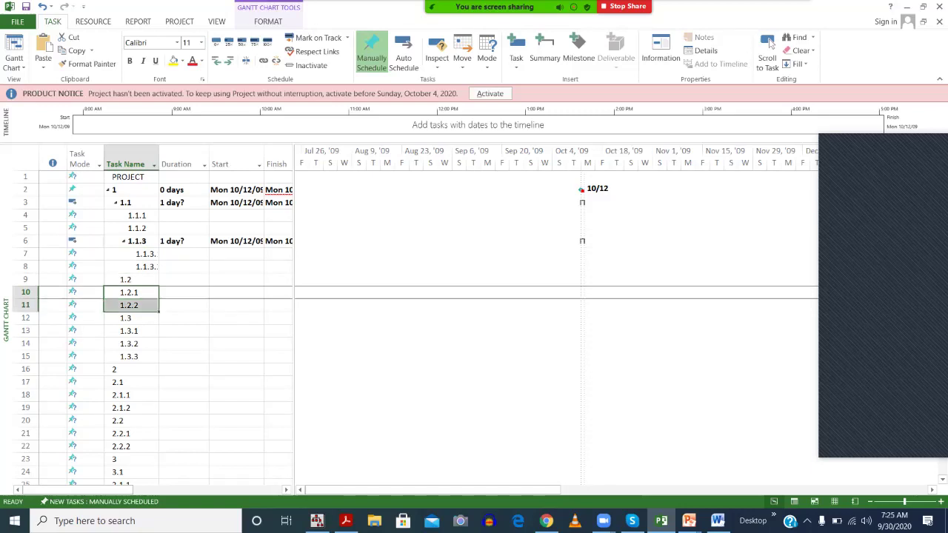
pyautogui.hotkey('alt', 'shift', 'Right')
pyautogui.click(229, 60)
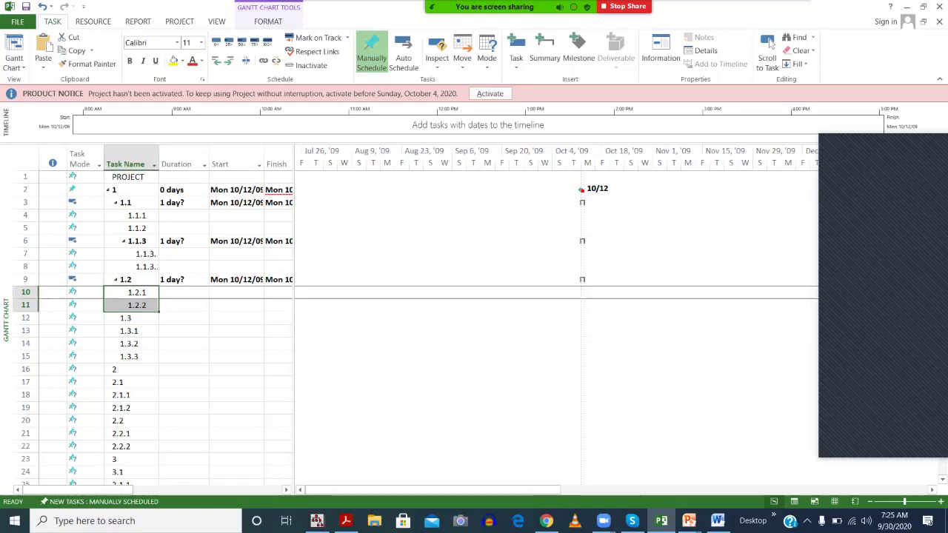
# - Indent tasks 1.3.1, 1.3.2 and 1.3.3 one level so they become subtasks of task 1.3
pyautogui.click(130, 331)
pyautogui.hotkey('shift', 'Down')
pyautogui.hotkey('shift', 'Down')
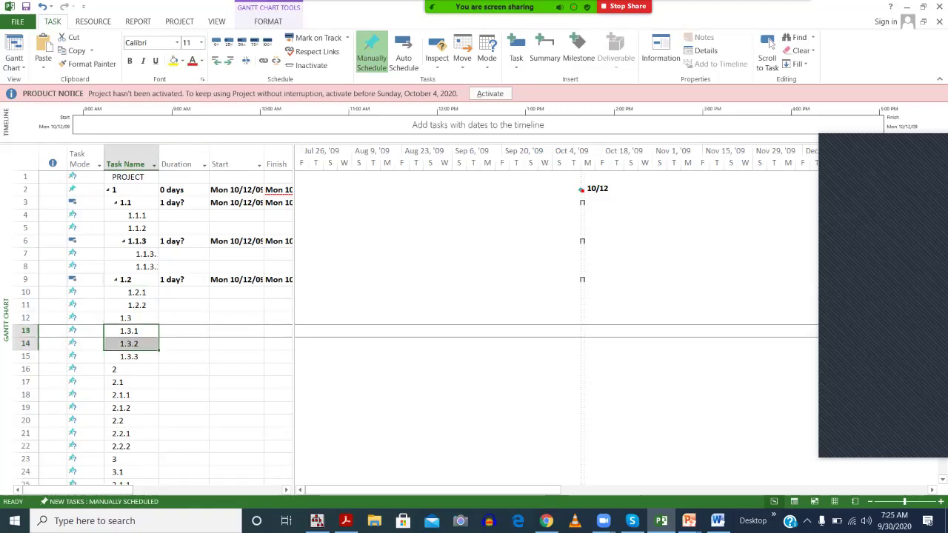
pyautogui.hotkey('alt', 'shift', 'Right')
# - Indent task 2.1 one level so it becomes a subtask of task 2
pyautogui.scroll(-2, 152, 328)
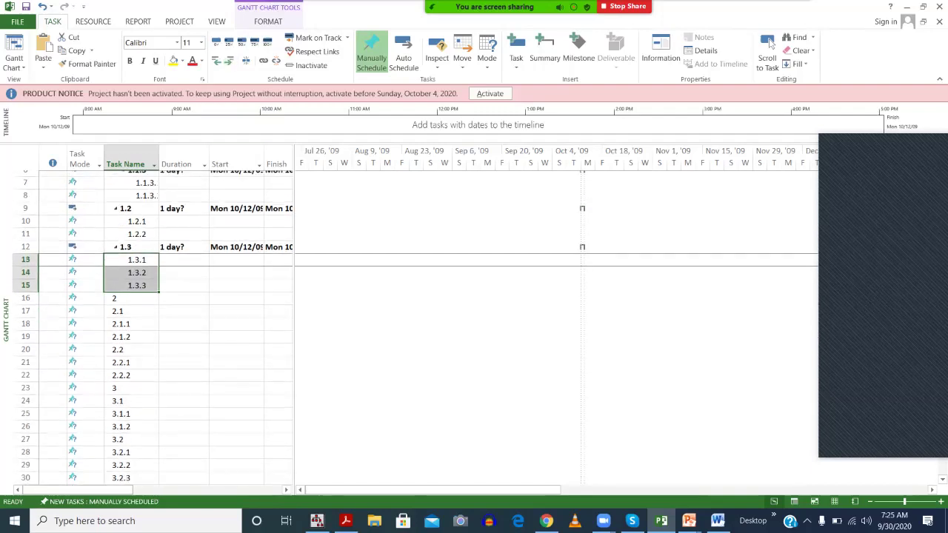
pyautogui.press('Down')
pyautogui.press('Down')
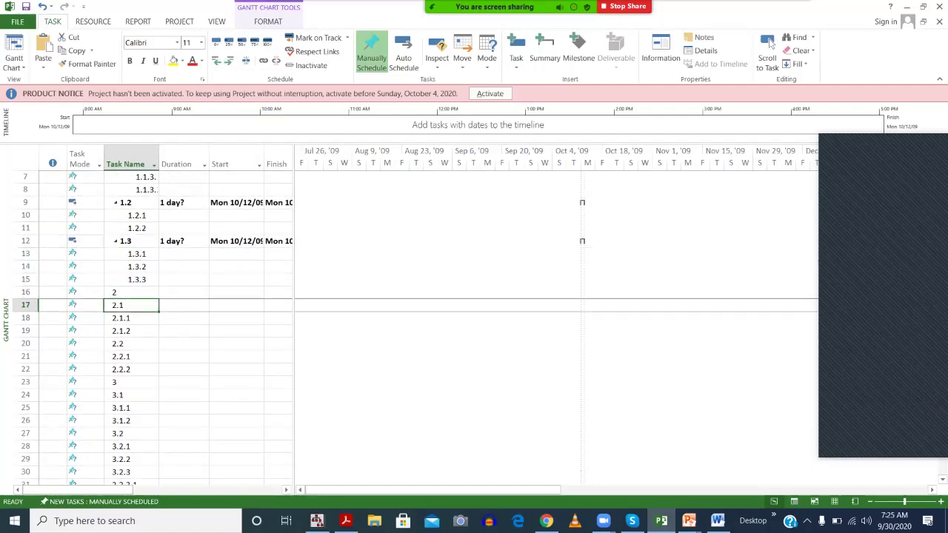
pyautogui.scroll(2, 770, 42)
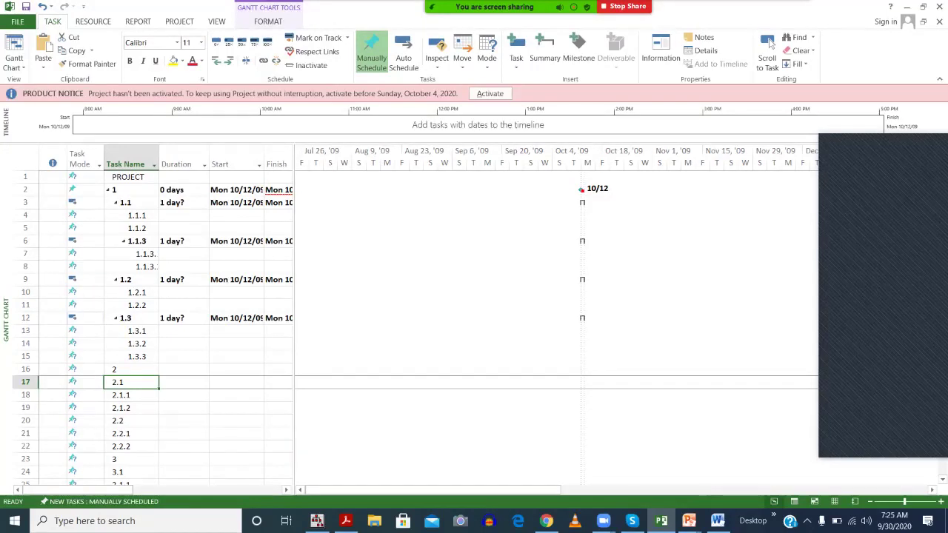
pyautogui.hotkey('alt', 'shift', 'Right')
# - Indent tasks 2.1.1 and 2.1.2 two levels so they become subtasks of task 2.1
pyautogui.scroll(-1, 770, 42)
pyautogui.press('Down')
pyautogui.hotkey('shift', 'Down')
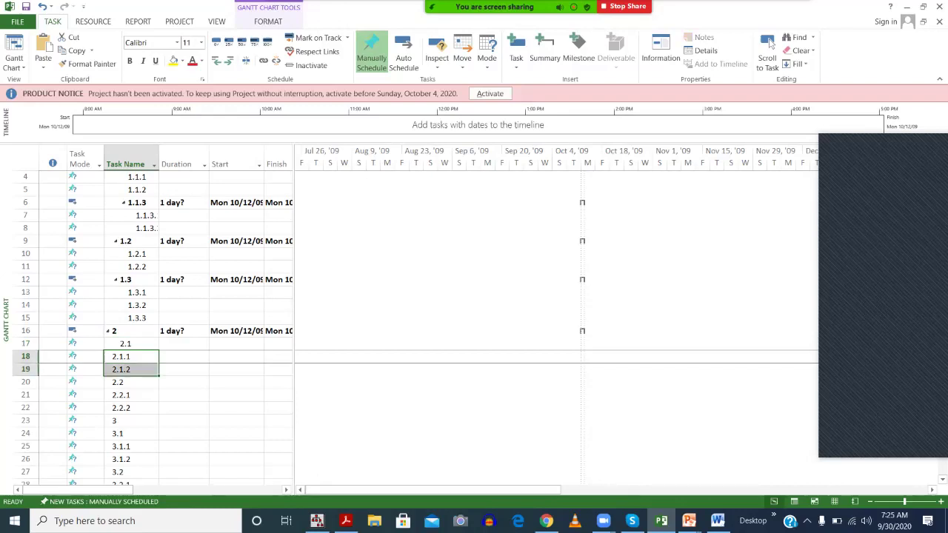
pyautogui.hotkey('alt', 'shift', 'Right')
# - Try to indent task 2.2 one level so it becomes a subtask of task 2
pyautogui.press('Down')
pyautogui.press('Down')
pyautogui.press('Down')
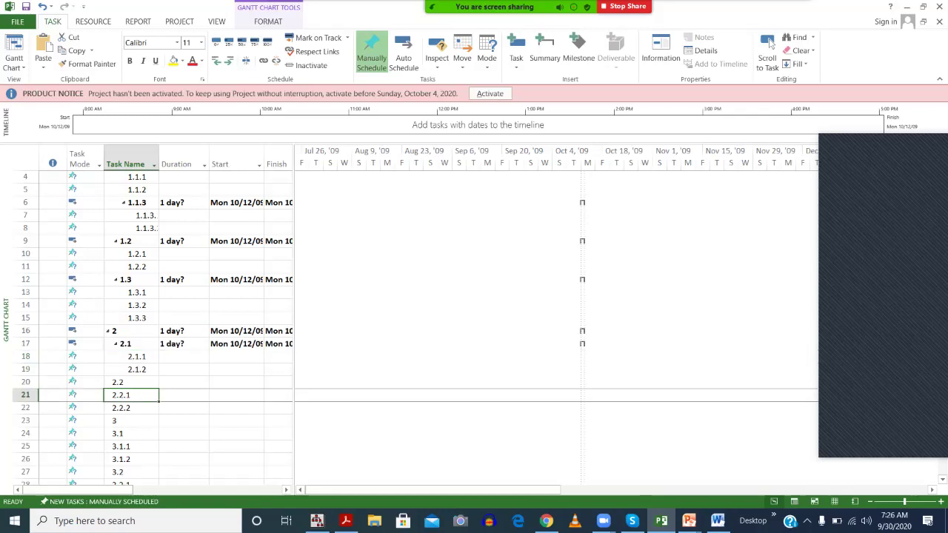
pyautogui.press('Up')
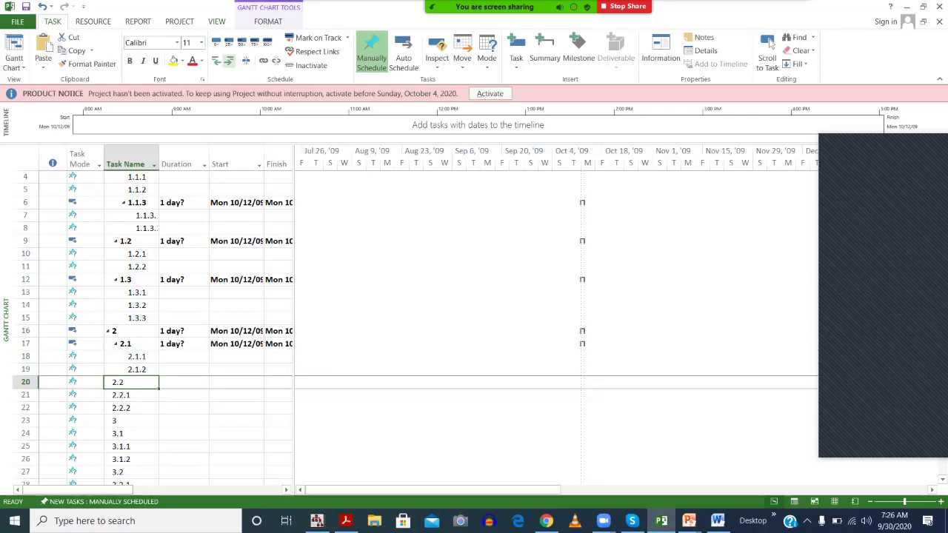
pyautogui.hotkey('alt', 'shift', 'Right')
pyautogui.hotkey('alt', 'shift', 'Left')
pyautogui.press('Down')
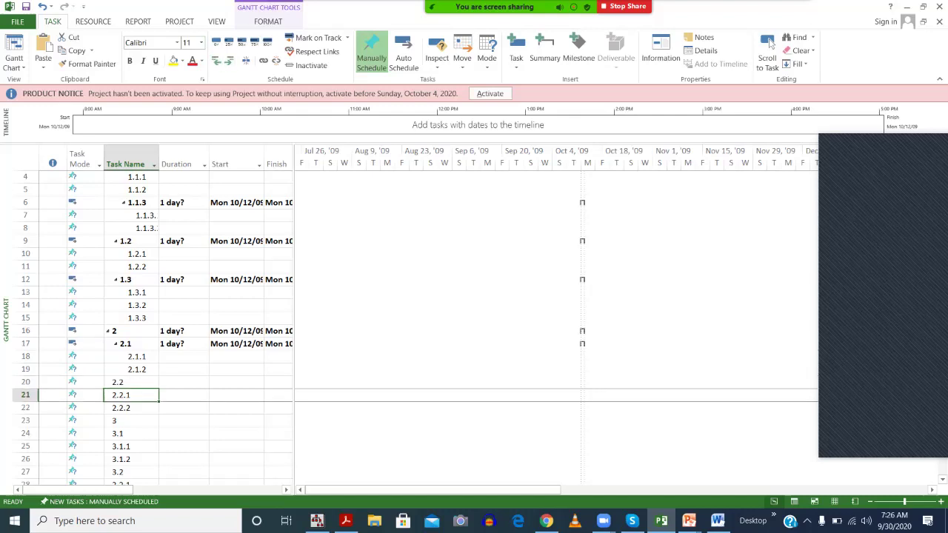
# - Indent tasks 2.2.1 and 2.2.2 one level under task 2.2, and task 3.1 one level under task 3
pyautogui.hotkey('shift', 'Down')
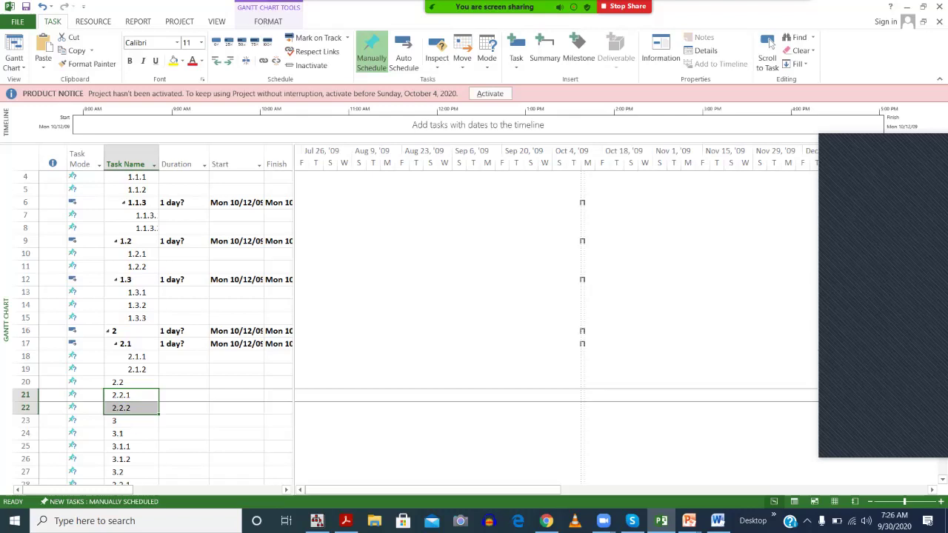
pyautogui.hotkey('alt', 'shift', 'Right')
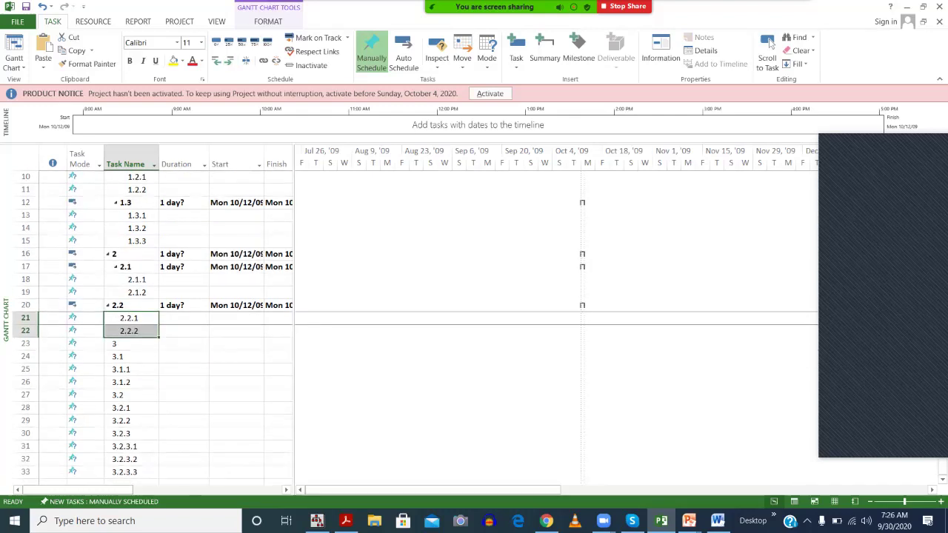
pyautogui.press('Down')
pyautogui.press('Down')
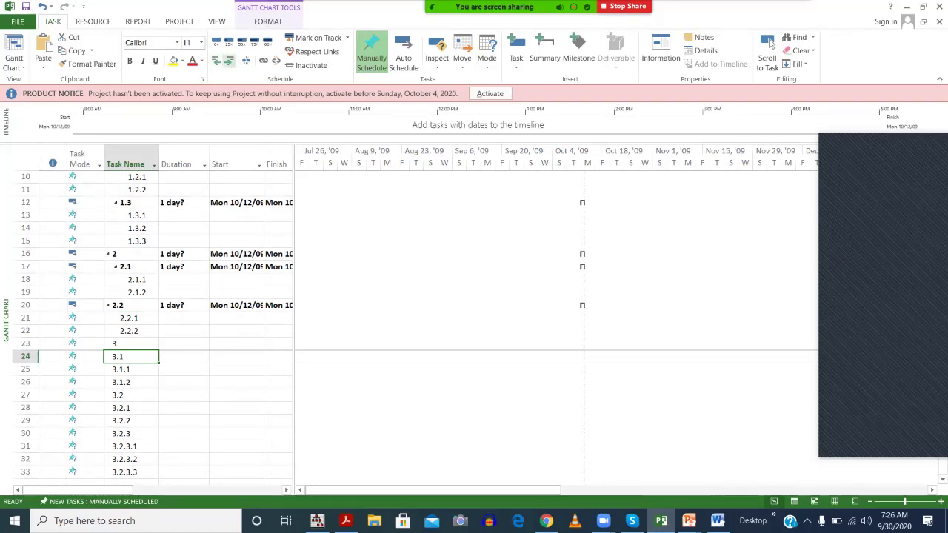
pyautogui.hotkey('alt', 'shift', 'Right')
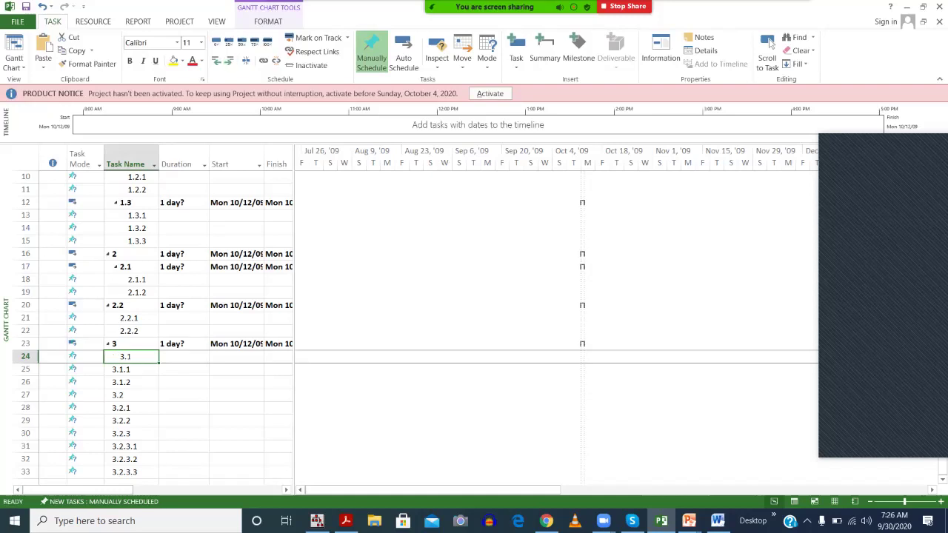
# - Try to indent task 3.2 one level so it becomes a subtask of task 3
pyautogui.press('Down')
pyautogui.press('Down')
pyautogui.press('Down')
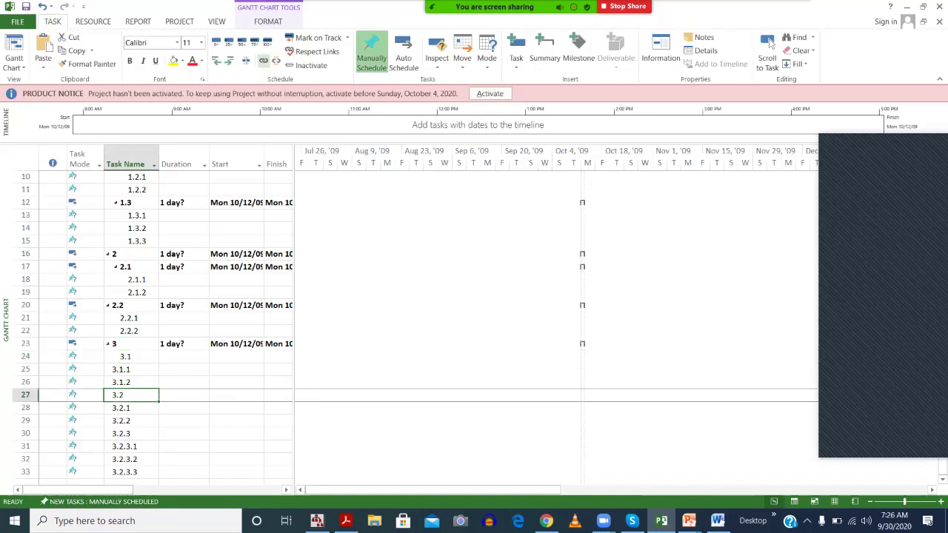
pyautogui.hotkey('alt', 'shift', 'Right')
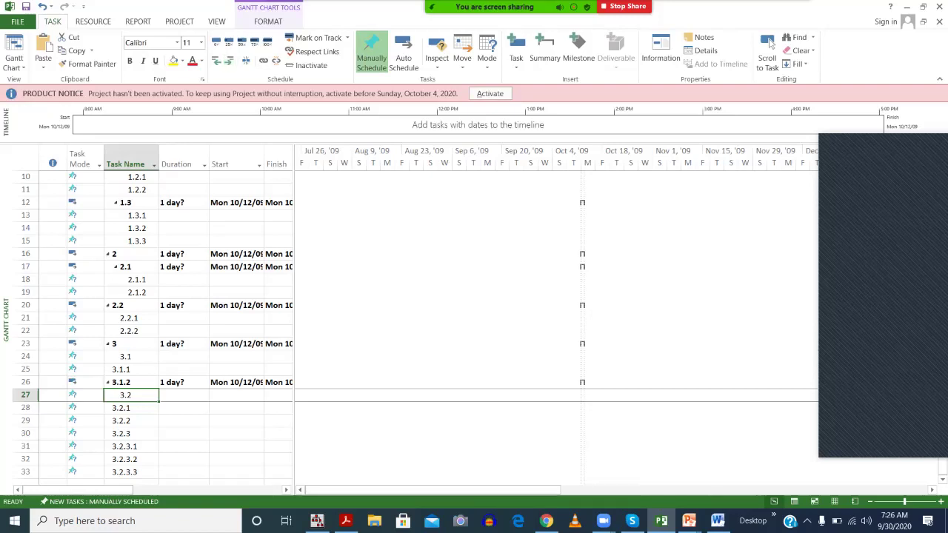
# - Indent tasks 3.2.1 and 3.2.2 one level so they become subtasks of task 3.2
pyautogui.press('Down')
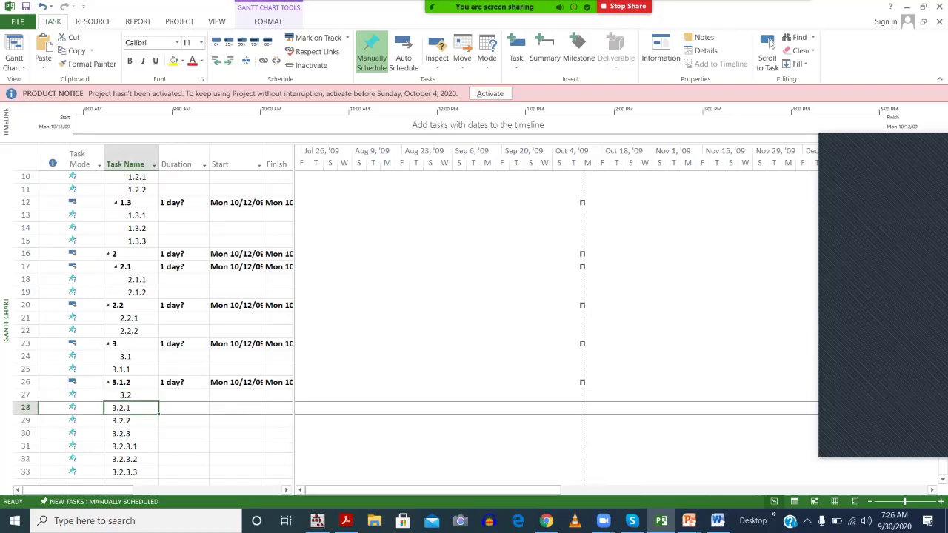
pyautogui.hotkey('shift', 'Down')
pyautogui.hotkey('alt', 'shift', 'Right')
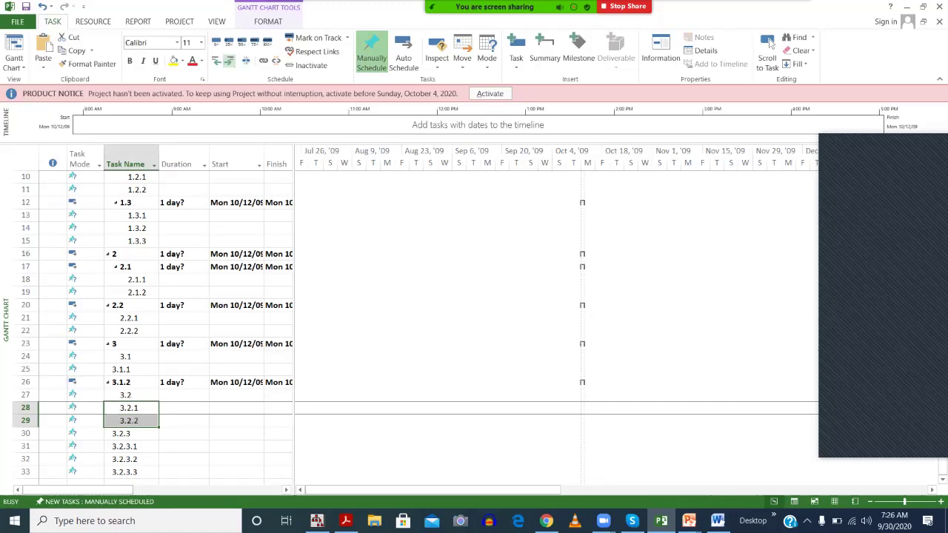
# - Indent task 3.1.1 two levels so it becomes a subtask of task 3.1
pyautogui.press('Up')
pyautogui.press('Up')
pyautogui.press('Up')
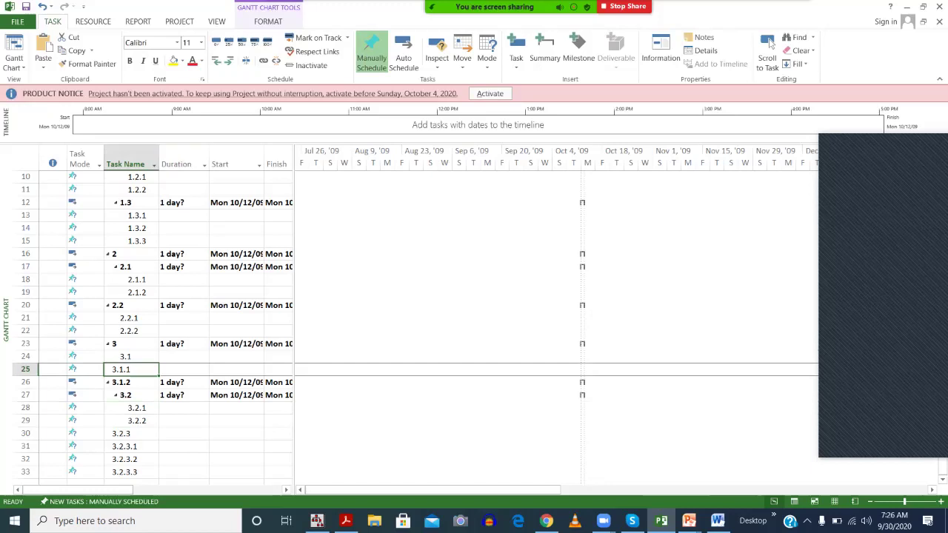
pyautogui.hotkey('alt', 'shift', 'Right')
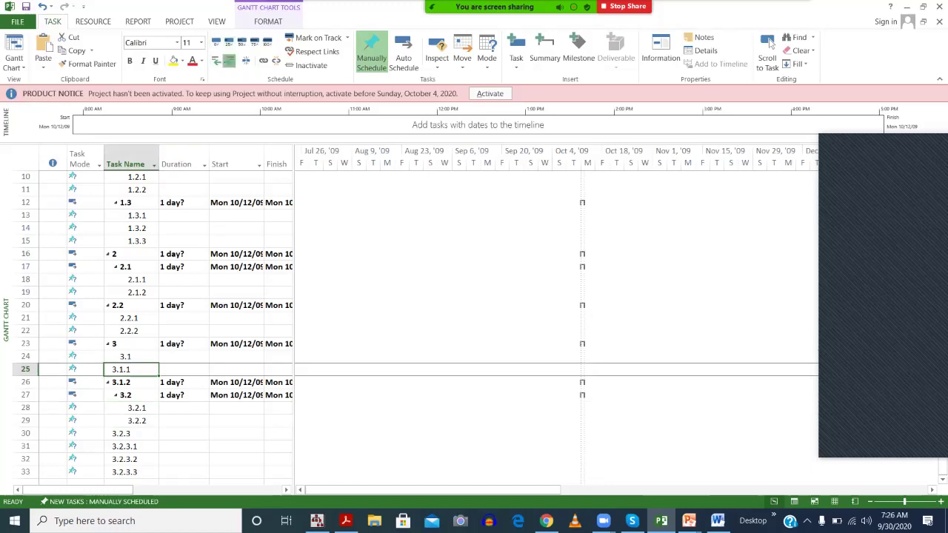
pyautogui.hotkey('alt', 'shift', 'Right')
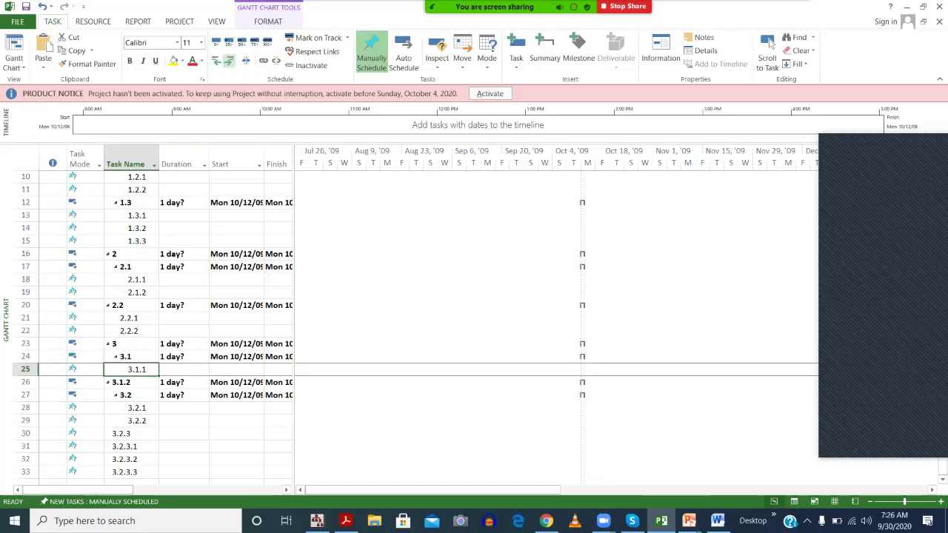
# - Outdent task 3.2 one level so it is no longer a subtask of task 3.1.2
pyautogui.press('Down')
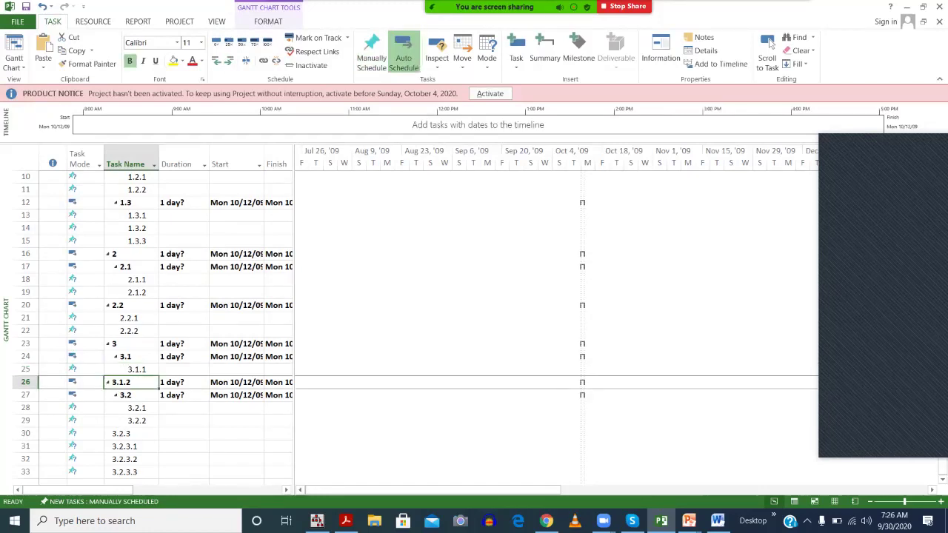
pyautogui.press('Down')
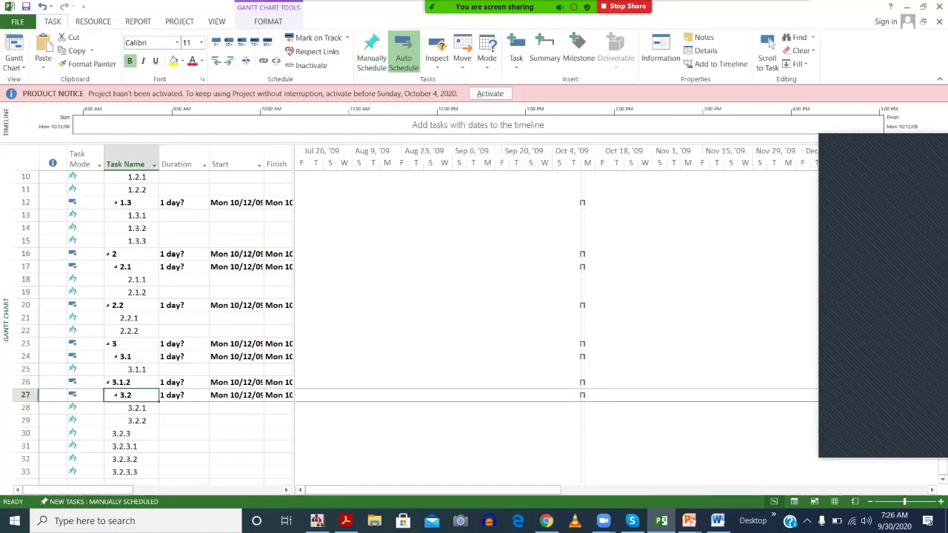
pyautogui.hotkey('alt', 'shift', 'Left')
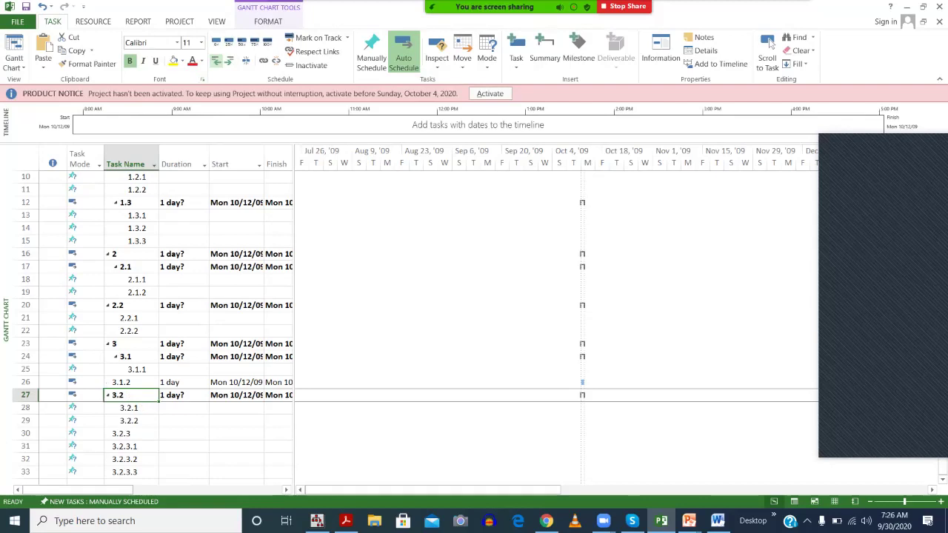
# - Indent task 3.1.2 two levels so it becomes a subtask of task 3.1
pyautogui.press('Up')
pyautogui.hotkey('alt', 'shift', 'Right')
pyautogui.hotkey('alt', 'shift', 'Right')
pyautogui.press('Down')
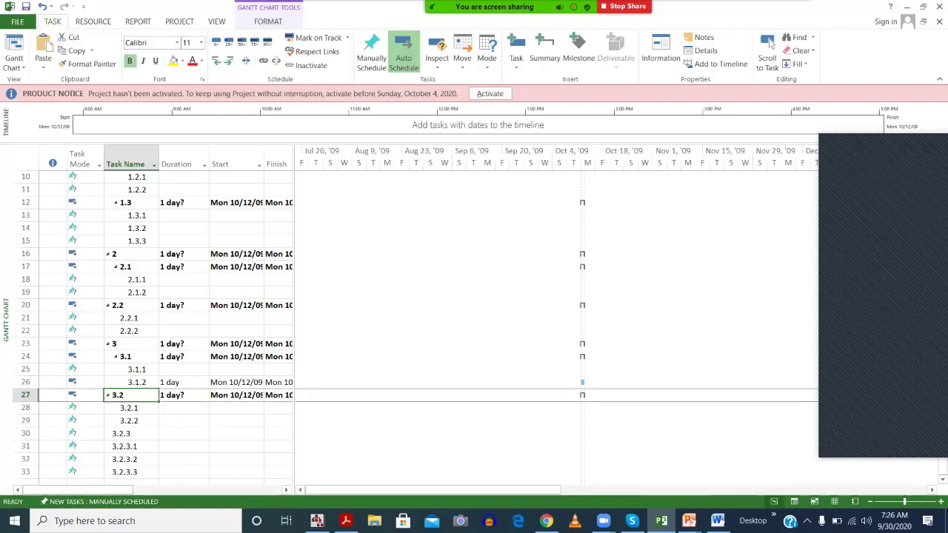
# - Widen the task table to show the Predecessors and Resource Names columns, and widen the Task Name column to fit the full name 1.1.3.2
pyautogui.press('Down')
pyautogui.press('Down')
pyautogui.press('Down')
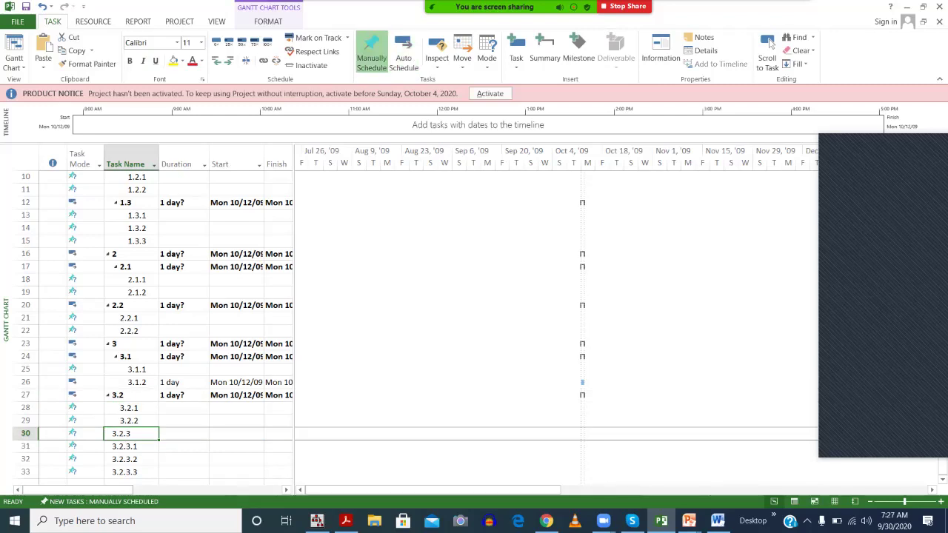
pyautogui.scroll(2, 153, 328)
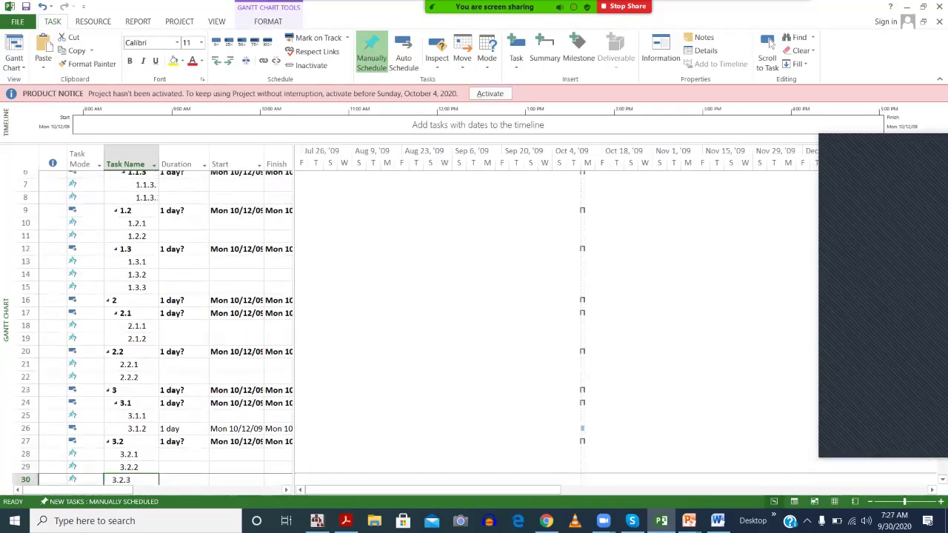
pyautogui.moveTo(294, 297); pyautogui.dragTo(456, 298)
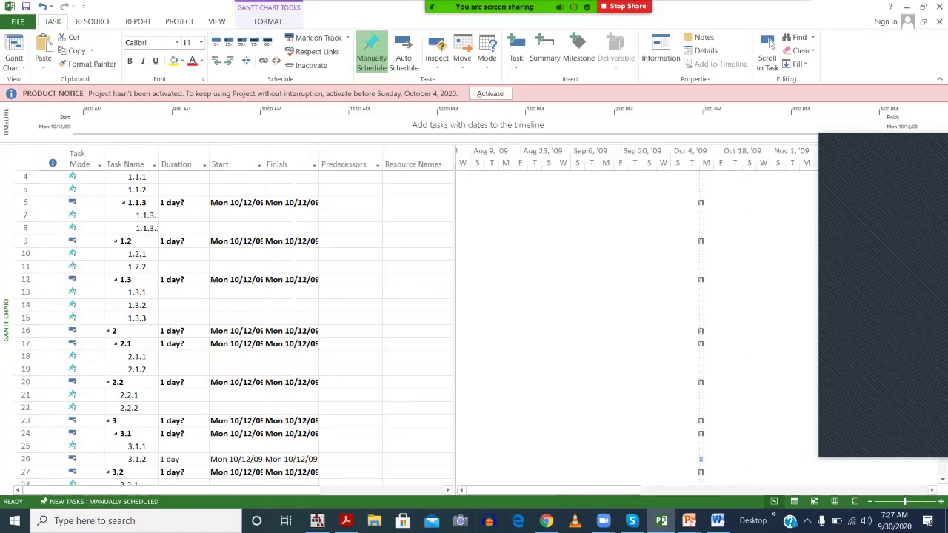
pyautogui.scroll(1, 235, 326)
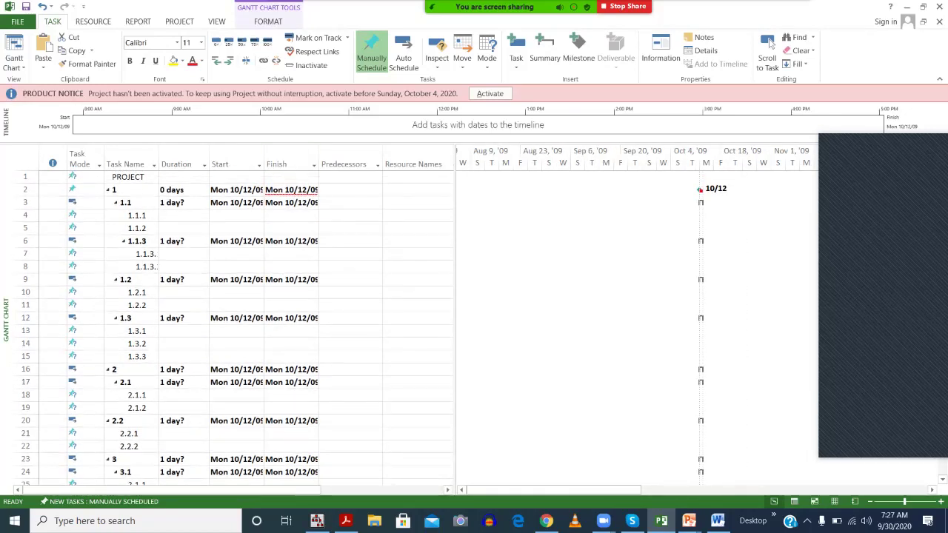
pyautogui.click(136, 266)
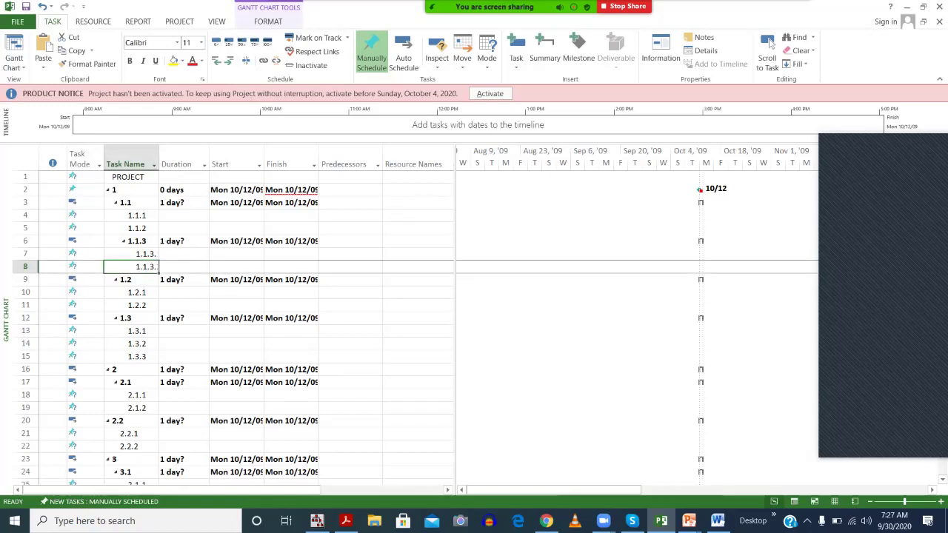
pyautogui.moveTo(159, 164); pyautogui.dragTo(190, 164)
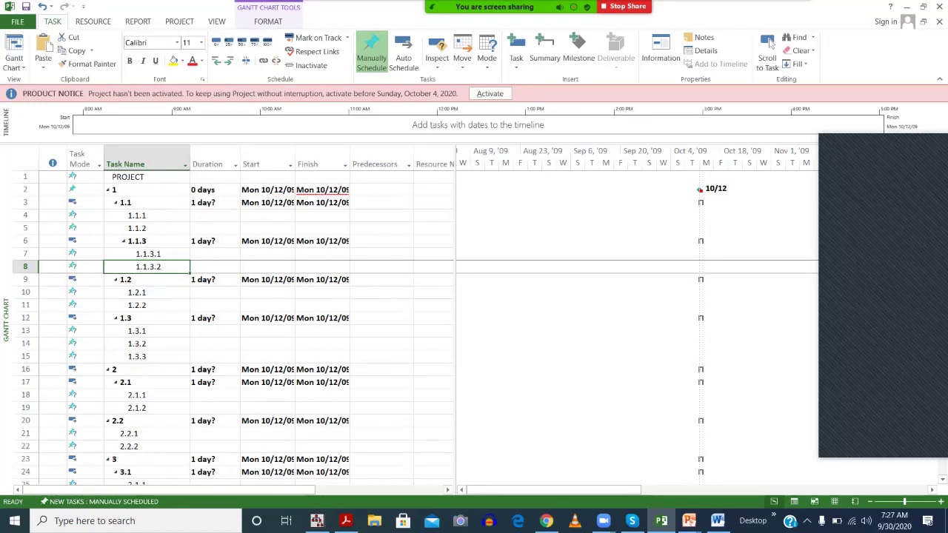
# - Set the duration of task 1.1.3.2 to 3 days
pyautogui.press('Tab')
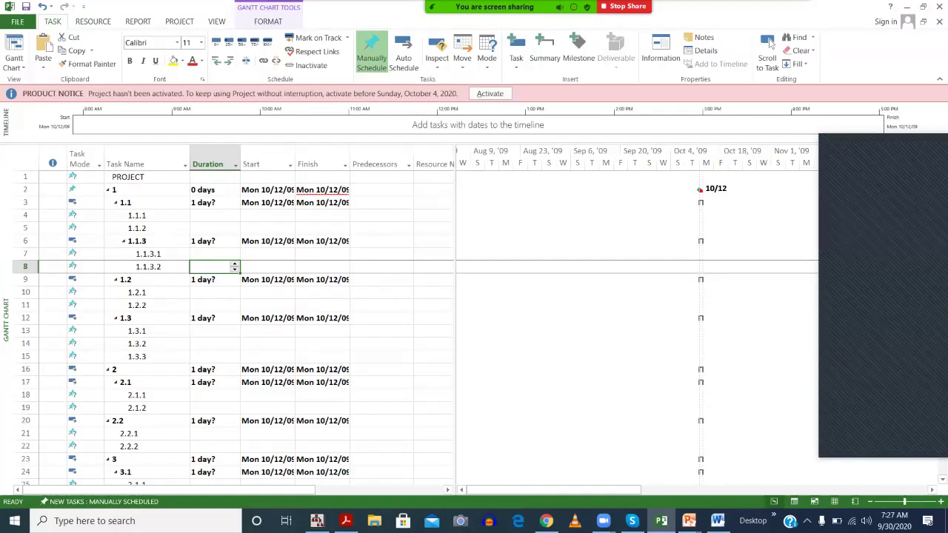
pyautogui.click(235, 264)
pyautogui.click(235, 264)
pyautogui.click(235, 264)
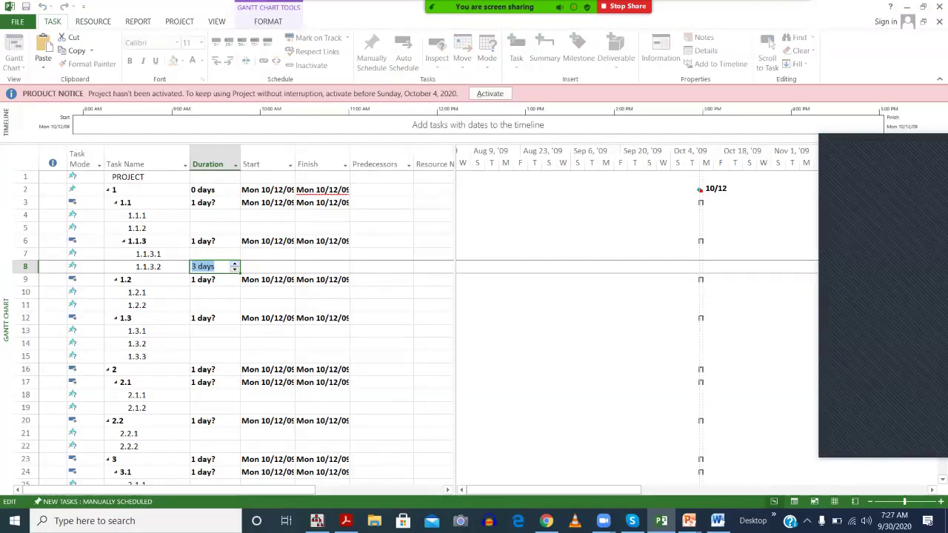
# - Set the duration of task 1.1.3.1 to 4 days
pyautogui.click(233, 253)
pyautogui.click(234, 251)
pyautogui.click(234, 251)
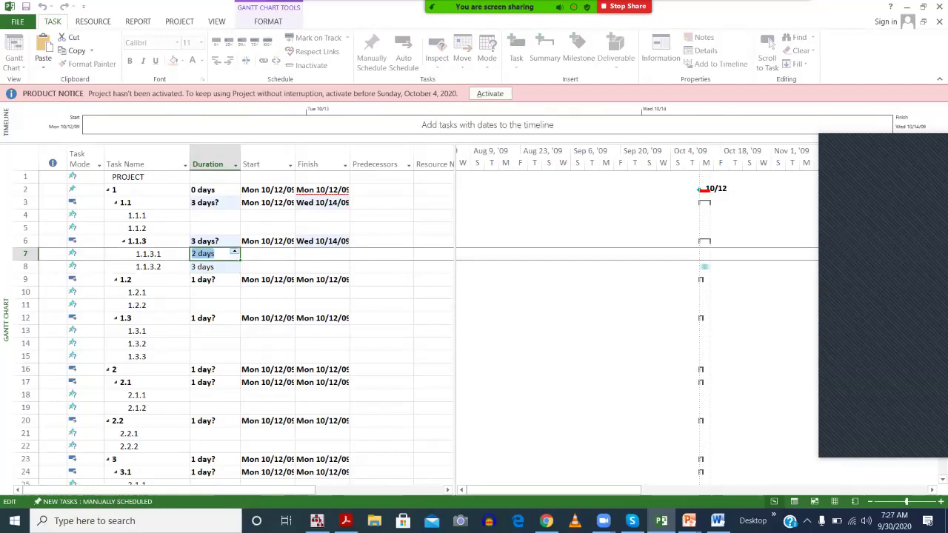
pyautogui.click(234, 251)
pyautogui.click(261, 267)
# - Collapse summary task 1.1.3 to hide its two subtasks
pyautogui.press('Up')
pyautogui.press('Up')
pyautogui.press('Left')
pyautogui.press('Left')
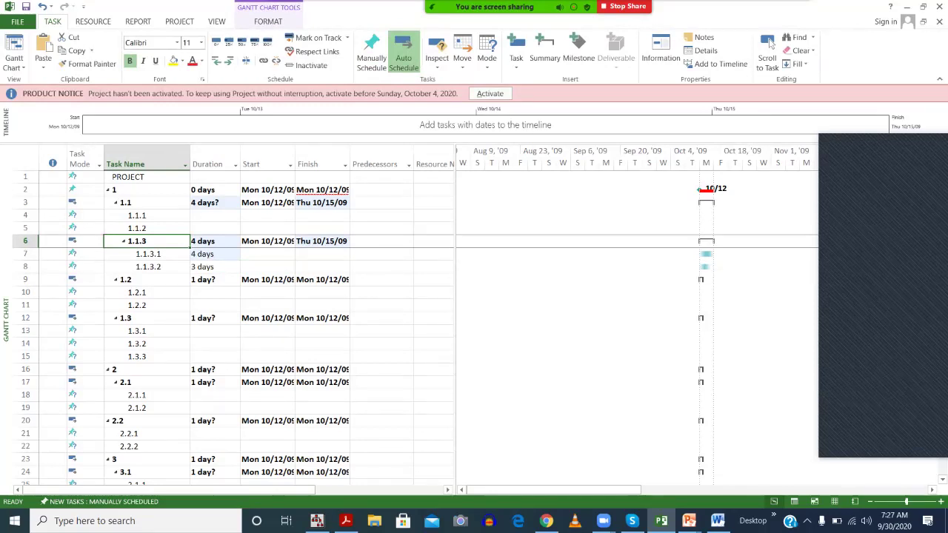
pyautogui.hotkey('alt', 'shift', '-')
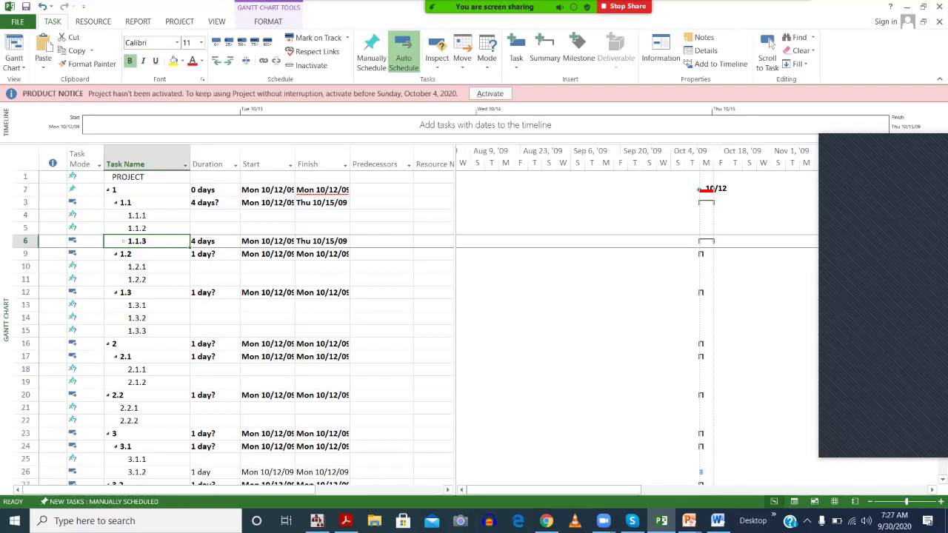
# - Set the duration of task 1.1.2 to 3 days and of task 1.1.1 to 2 days
pyautogui.press('Up')
pyautogui.press('Right')
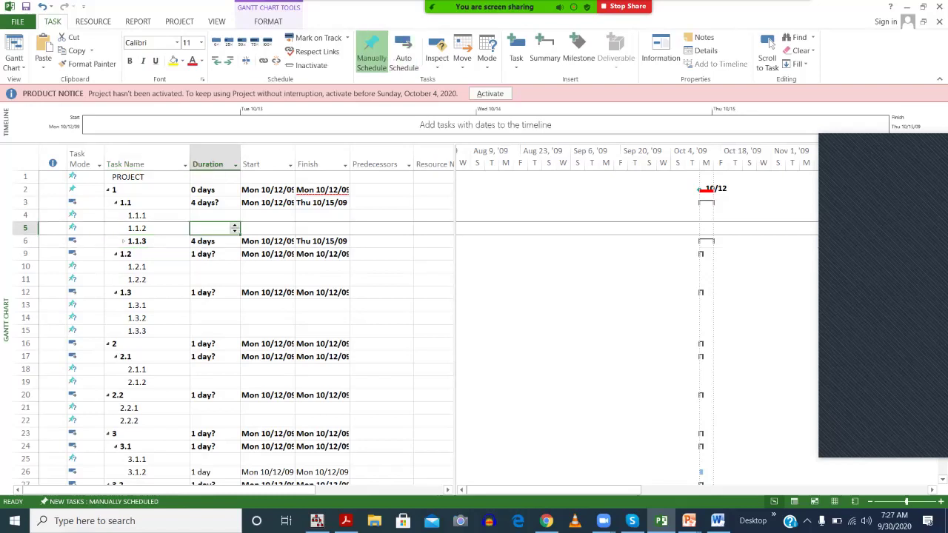
pyautogui.write('2 days')
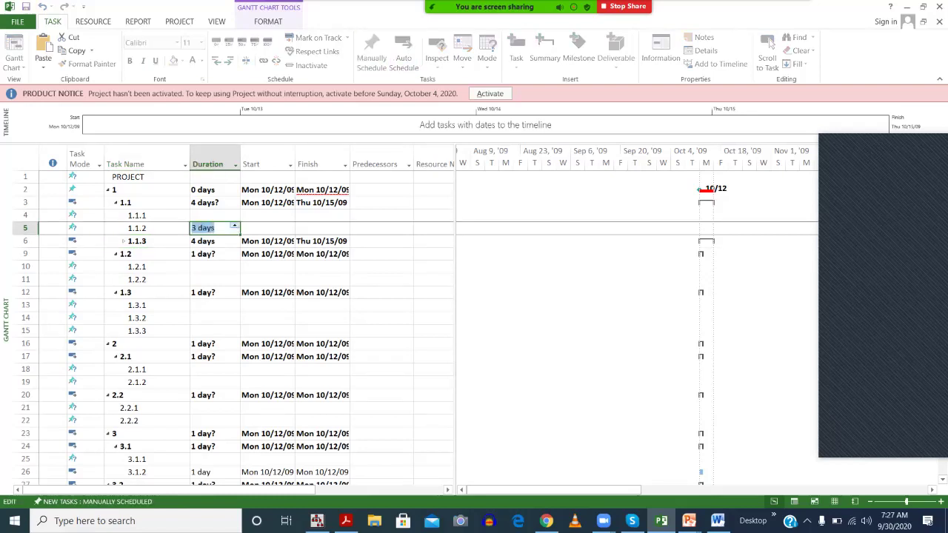
pyautogui.press('Up')
pyautogui.write('2 days')
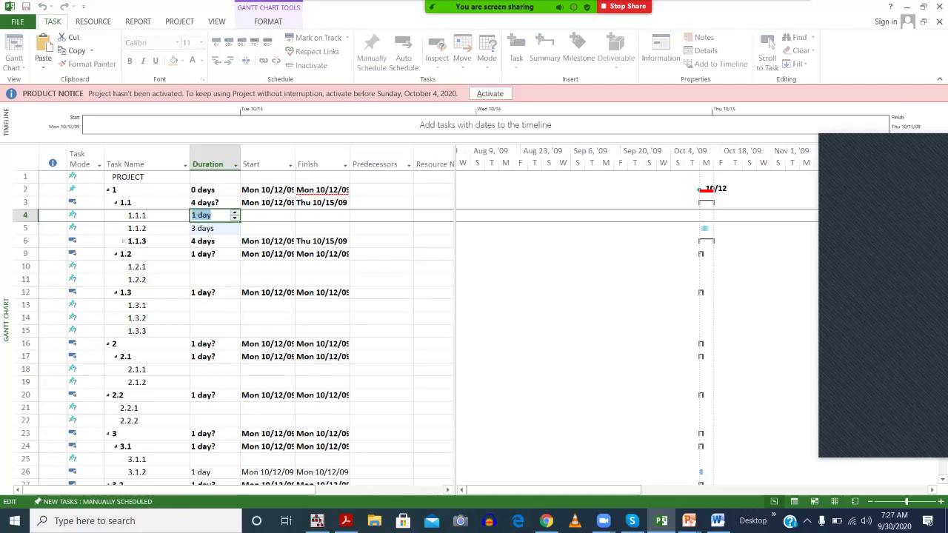
pyautogui.press('Return')
pyautogui.press('Right')
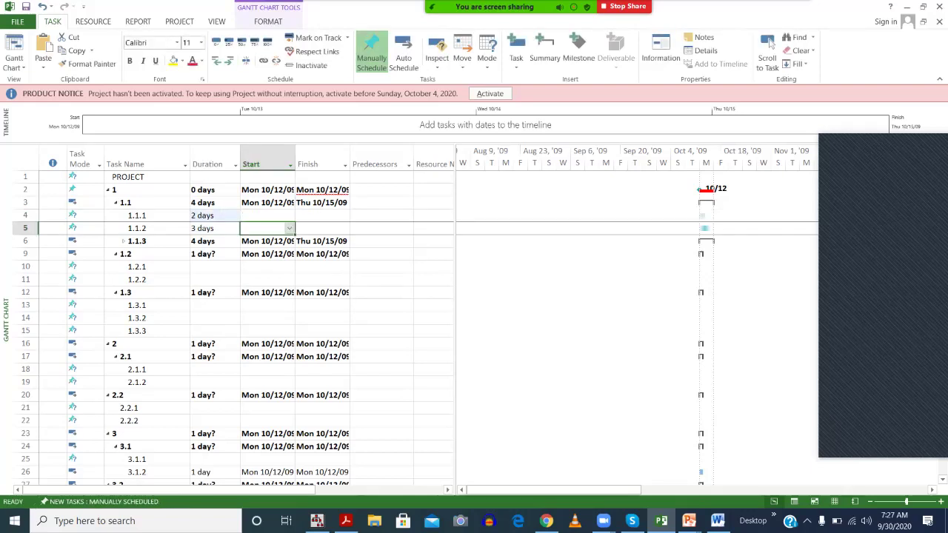
# - Collapse summary tasks 1.1, 1, 2, 2.2, 3 and 3.2 to hide all their subtasks
pyautogui.click(117, 203)
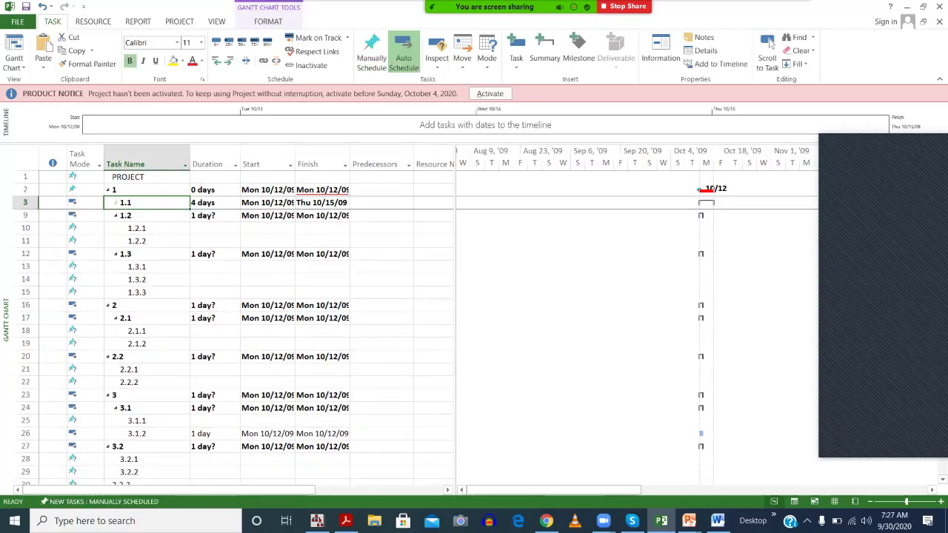
pyautogui.press('Up')
pyautogui.hotkey('alt', 'shift', '-')
pyautogui.press('Down')
pyautogui.hotkey('alt', 'shift', '-')
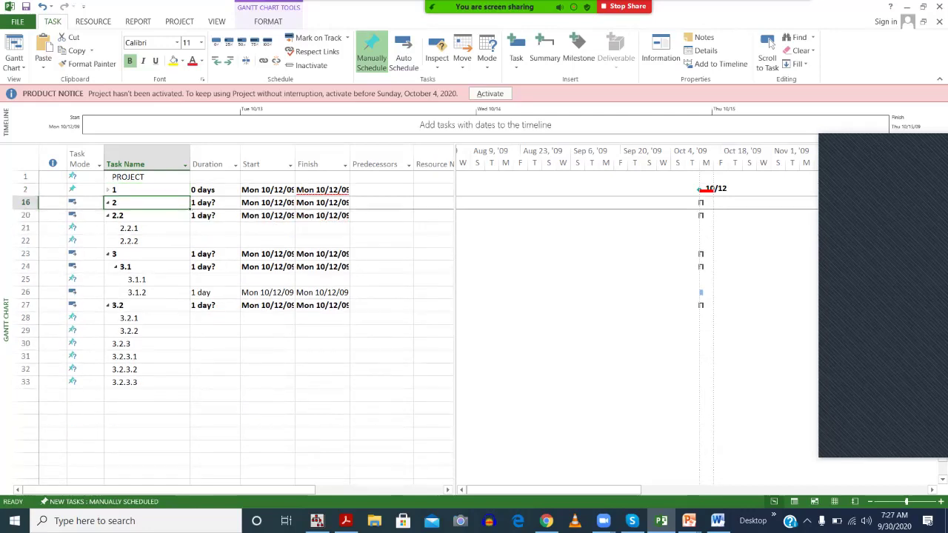
pyautogui.press('Down')
pyautogui.hotkey('alt', 'shift', '-')
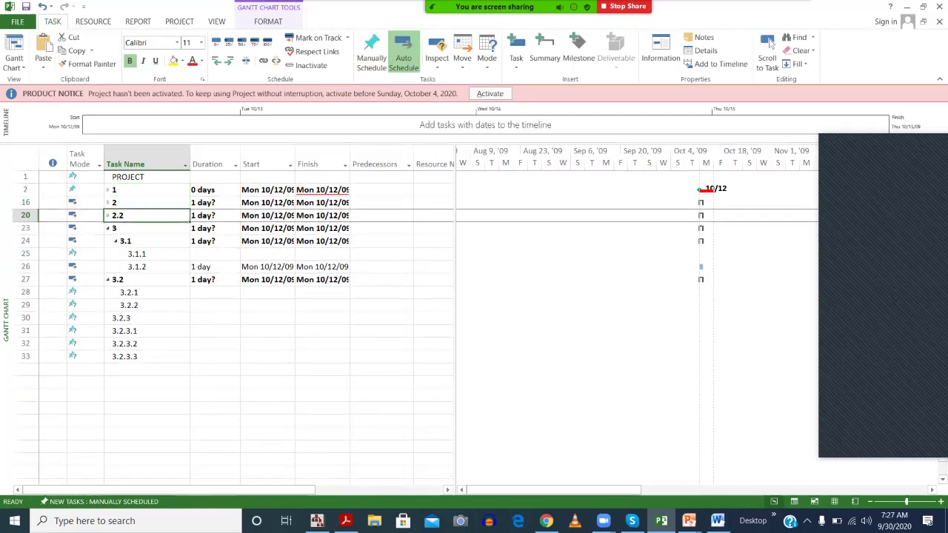
pyautogui.press('Down')
pyautogui.hotkey('alt', 'shift', '-')
pyautogui.press('Down')
pyautogui.hotkey('alt', 'shift', '-')
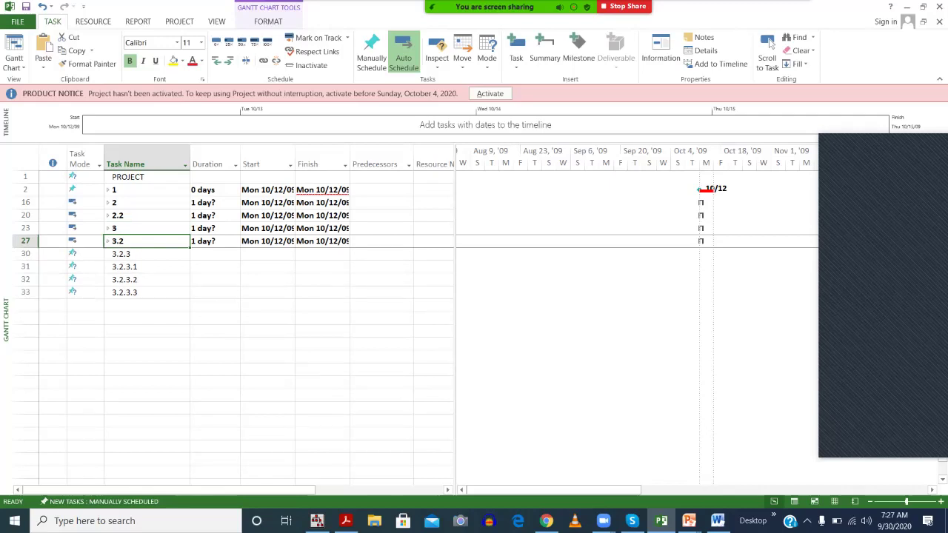
pyautogui.press('Up')
pyautogui.press('Up')
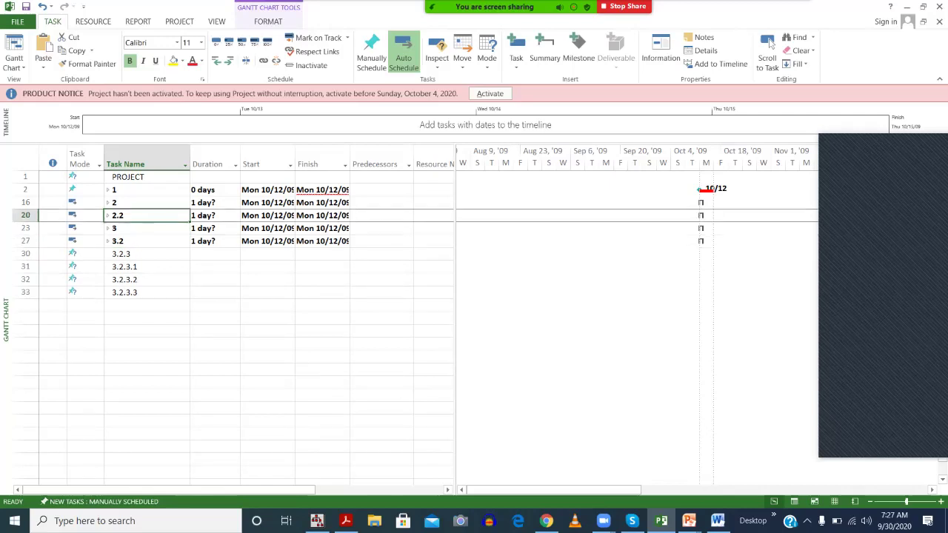
# - Select the PROJECT task and zoom in the Gantt chart timescale around October 12 to examine the summary task bars
pyautogui.press('Up')
pyautogui.press('Up')
pyautogui.press('Right')
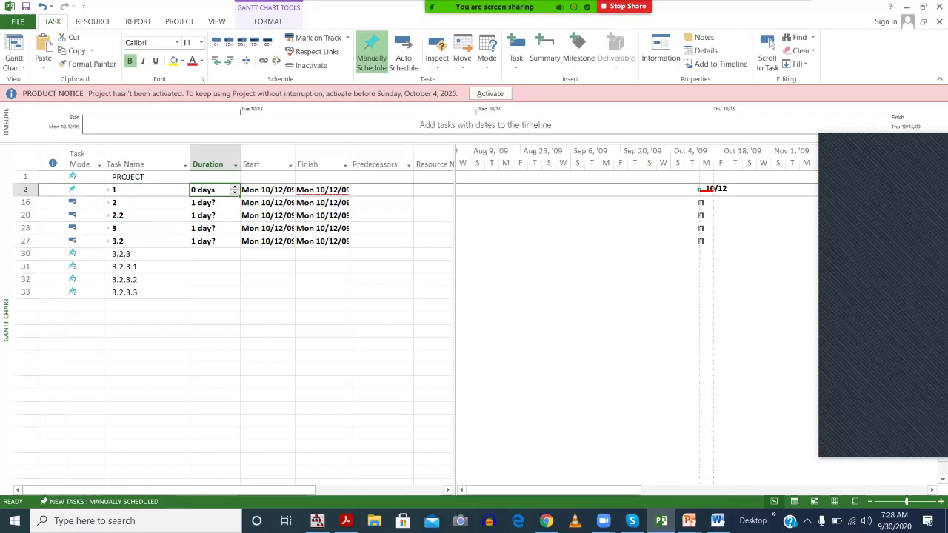
pyautogui.press('Up')
pyautogui.press('Left')
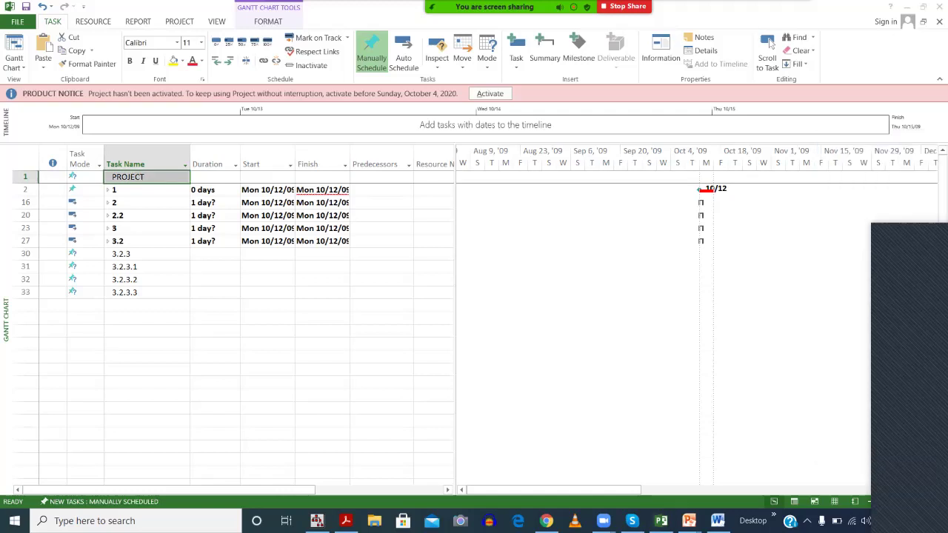
pyautogui.click(770, 43)
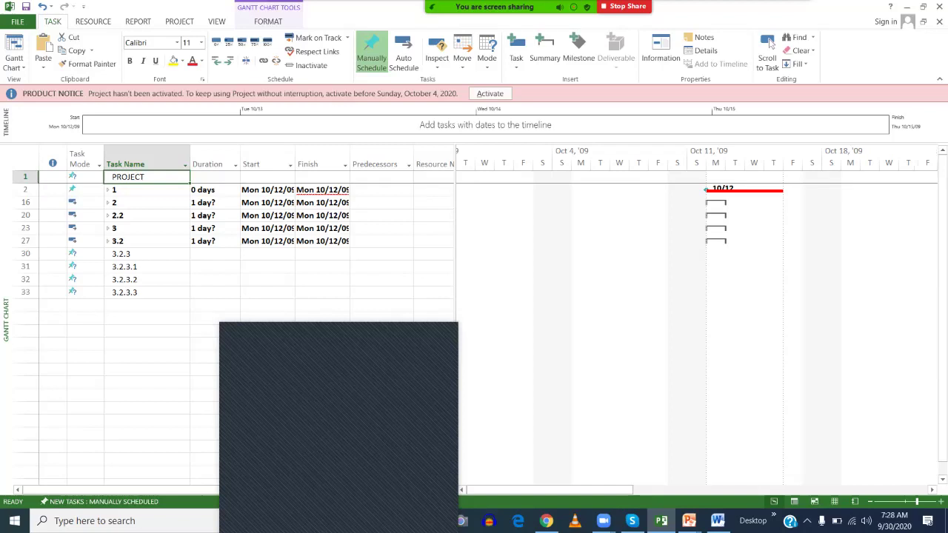
pyautogui.click(940, 502)
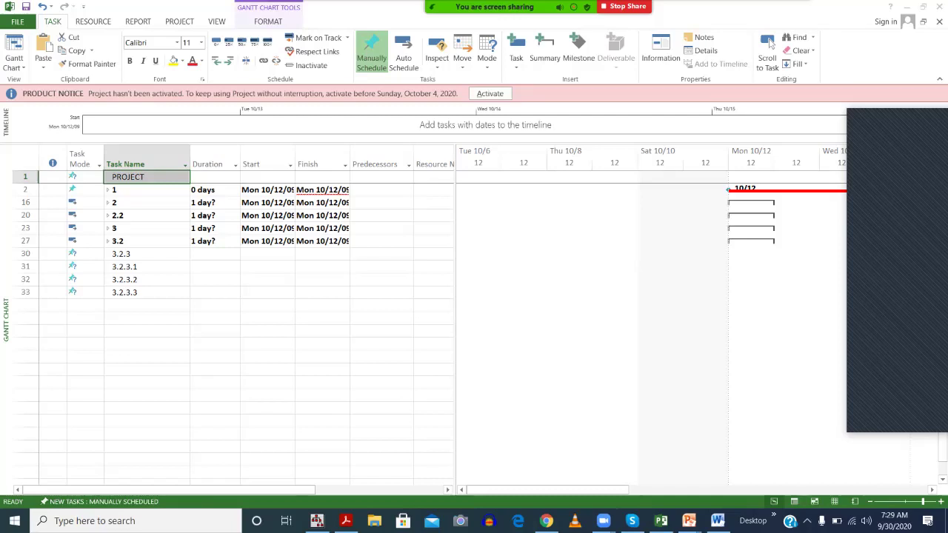
# - Expand summary tasks 1, 1.1 and 1.2 to show their subtasks
pyautogui.click(108, 190)
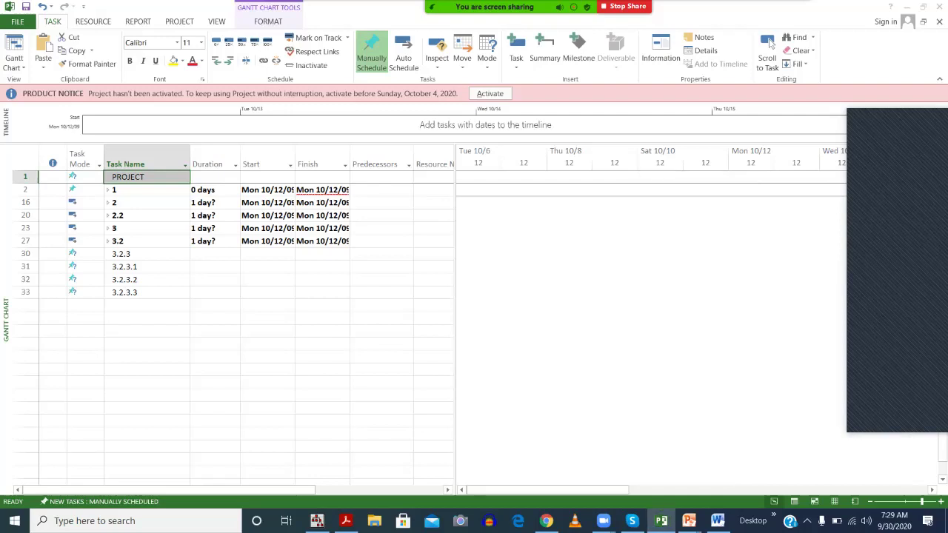
pyautogui.click(116, 215)
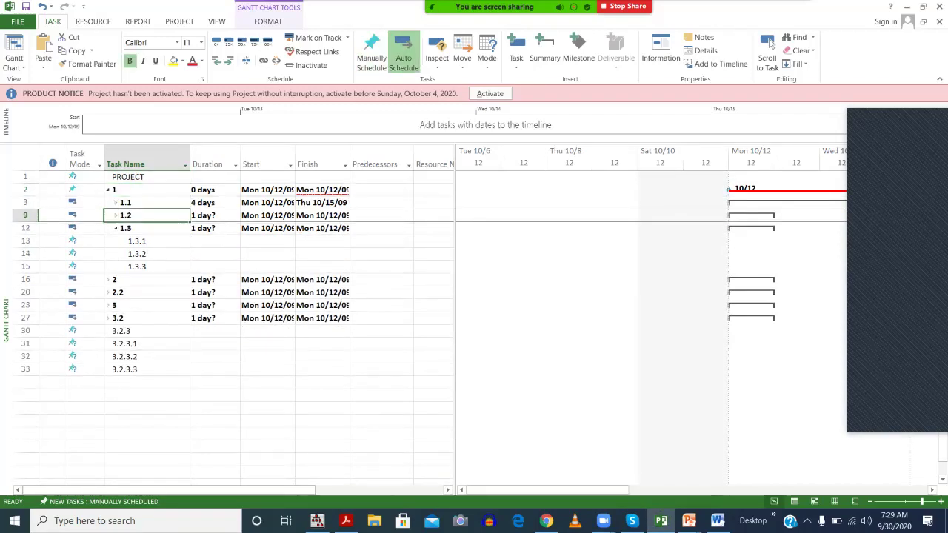
pyautogui.press('Up')
pyautogui.hotkey('alt', 'shift', '+')
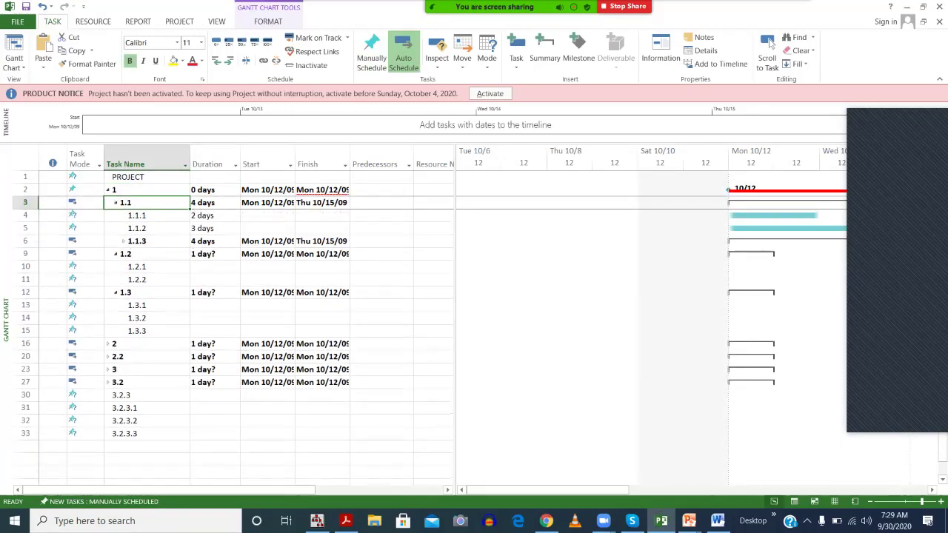
# - Collapse summary tasks 1.1, 1.2 and 1.3, followed by their parent summary task 1
pyautogui.hotkey('alt', 'shift', '-')
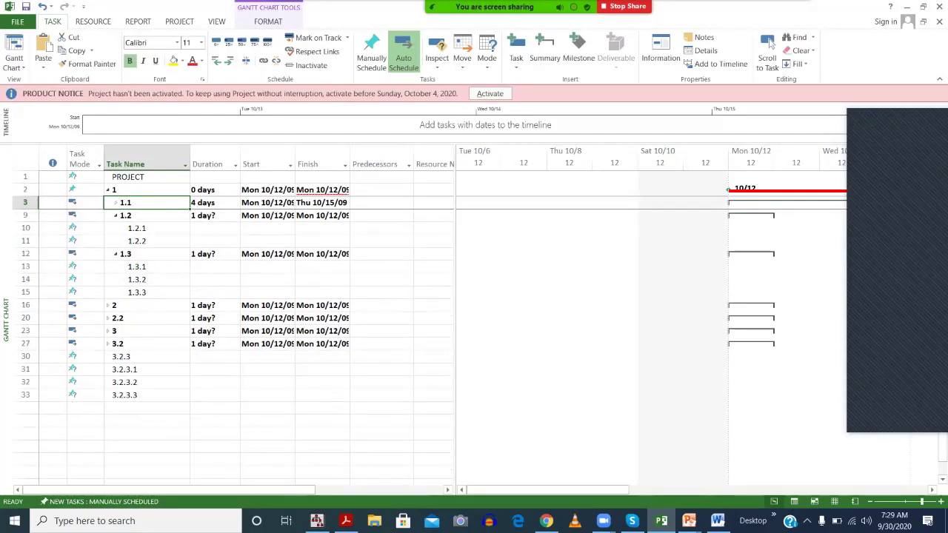
pyautogui.press('Down')
pyautogui.hotkey('alt', 'shift', '-')
pyautogui.press('Down')
pyautogui.hotkey('alt', 'shift', '-')
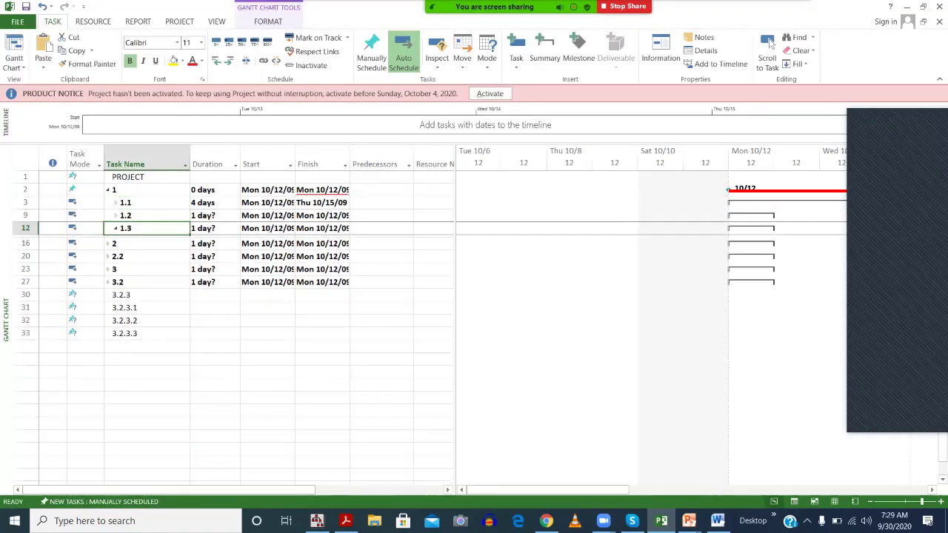
pyautogui.press('Up')
pyautogui.press('Up')
pyautogui.press('Up')
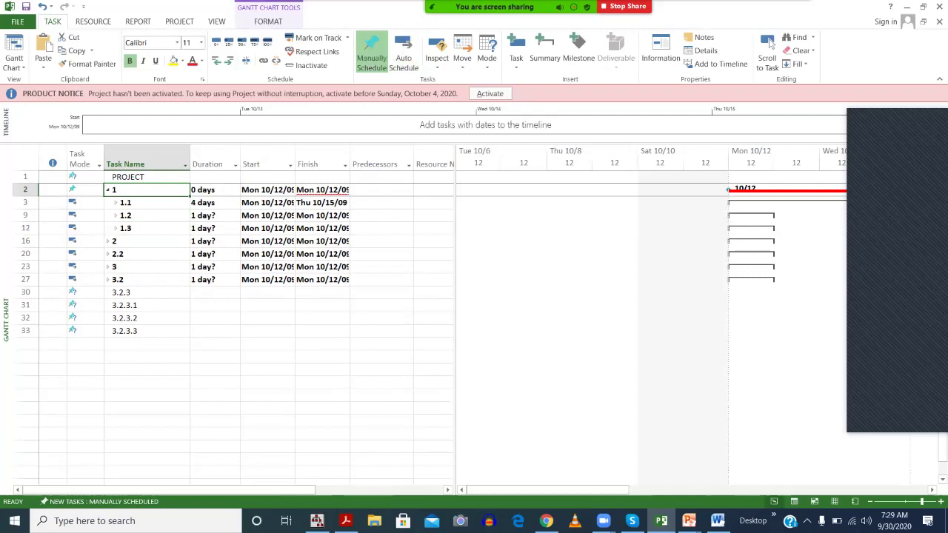
pyautogui.hotkey('alt', 'shift', '-')
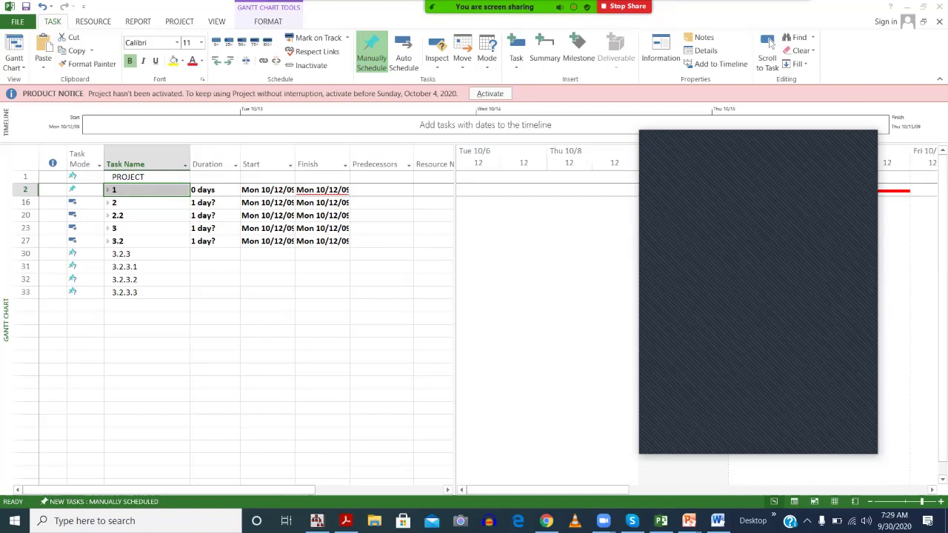
# - Switch to the Lecture 5 project scope presentation in PowerPoint
pyautogui.moveTo(716, 520)
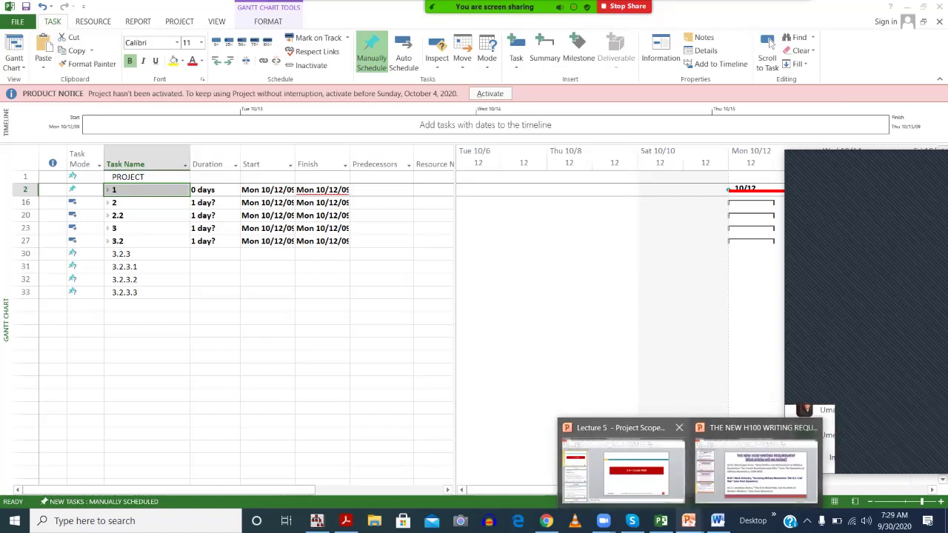
pyautogui.click(622, 455)
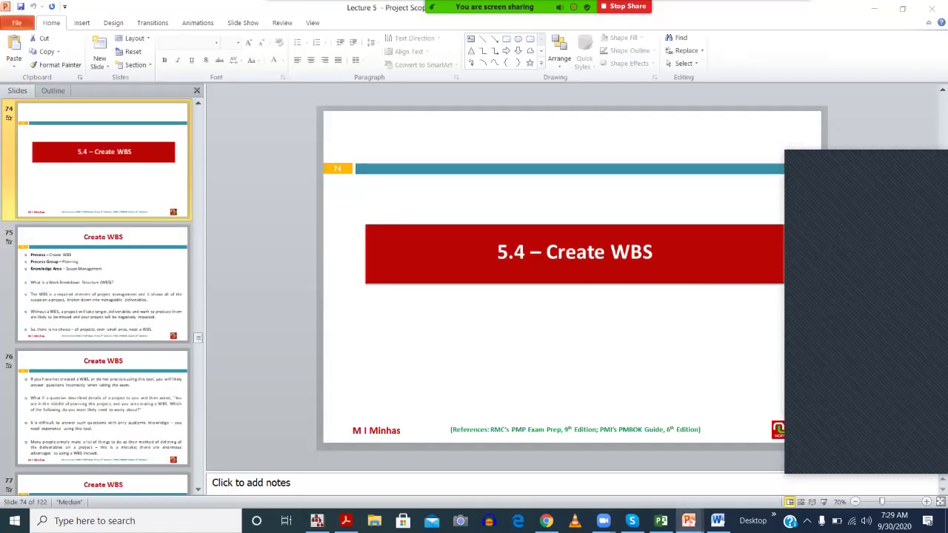